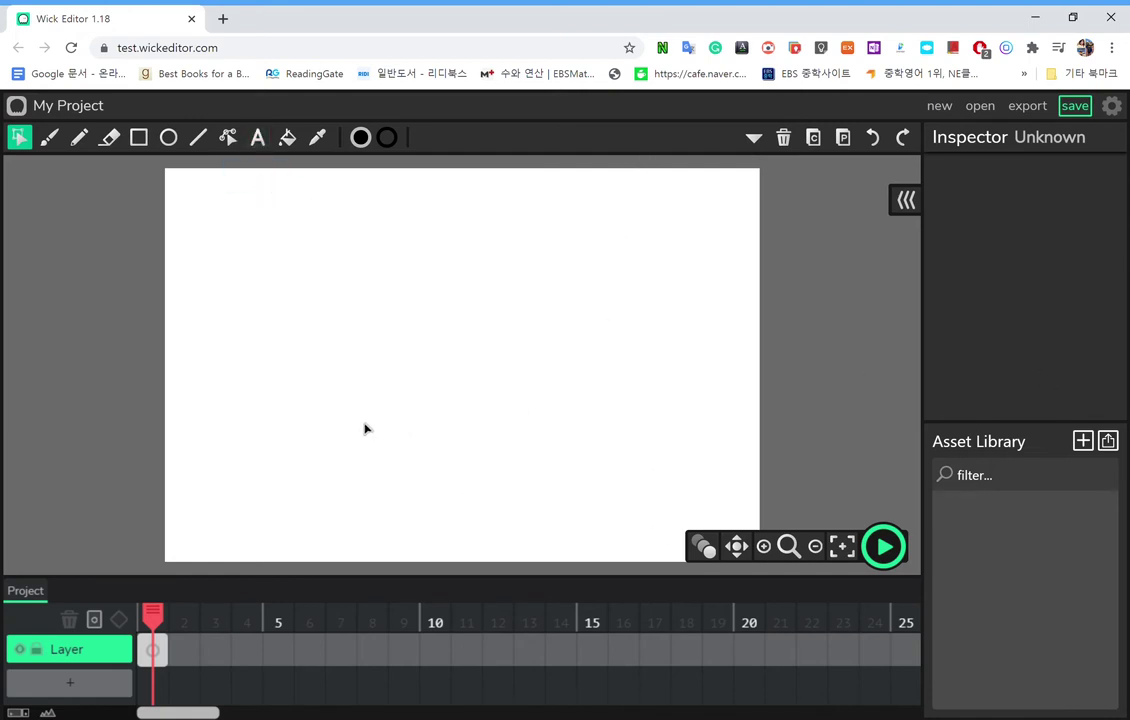
# Step: Paint a thick test stroke with the Brush, then switch to the Pencil
pyautogui.click(50, 140)
pyautogui.moveTo(230, 268); pyautogui.dragTo(346, 236)
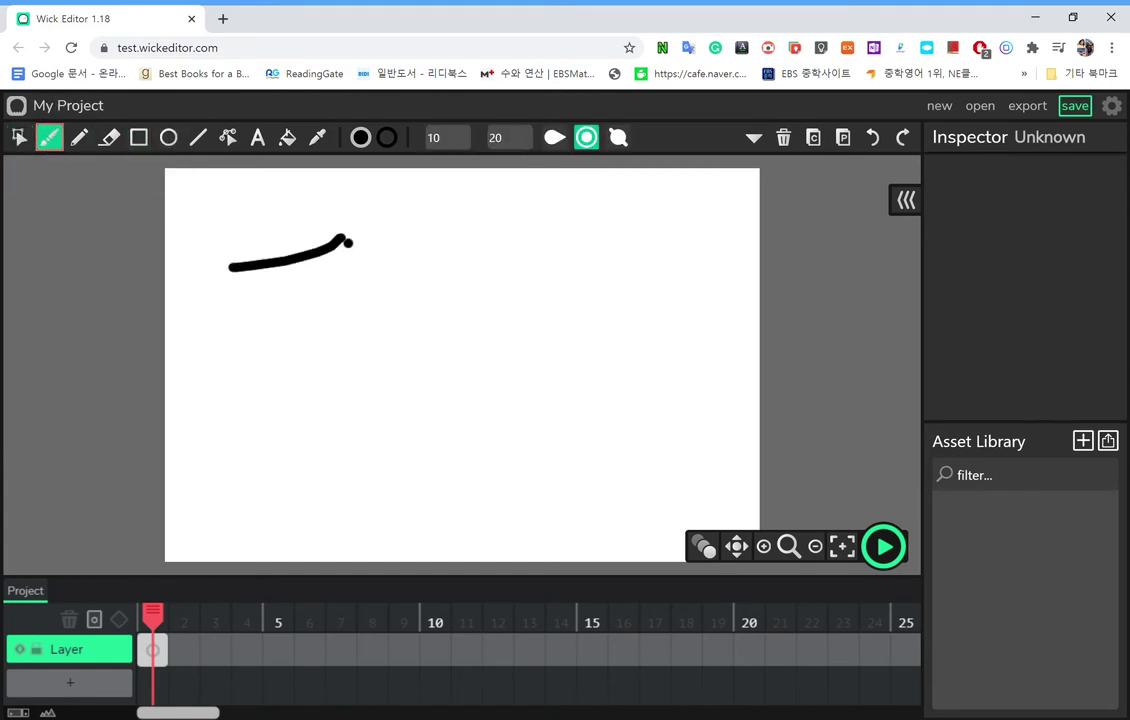
pyautogui.click(77, 140)
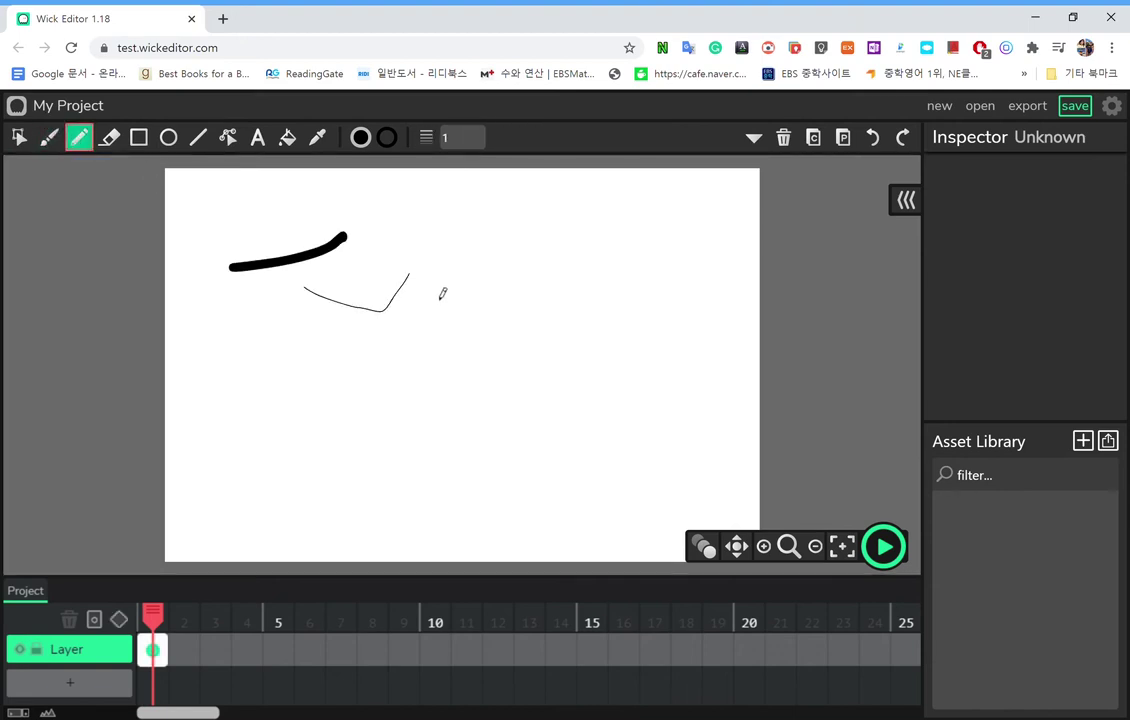
# Step: Set the Eraser size to 100 and wipe all test strokes from the canvas
pyautogui.click(109, 138)
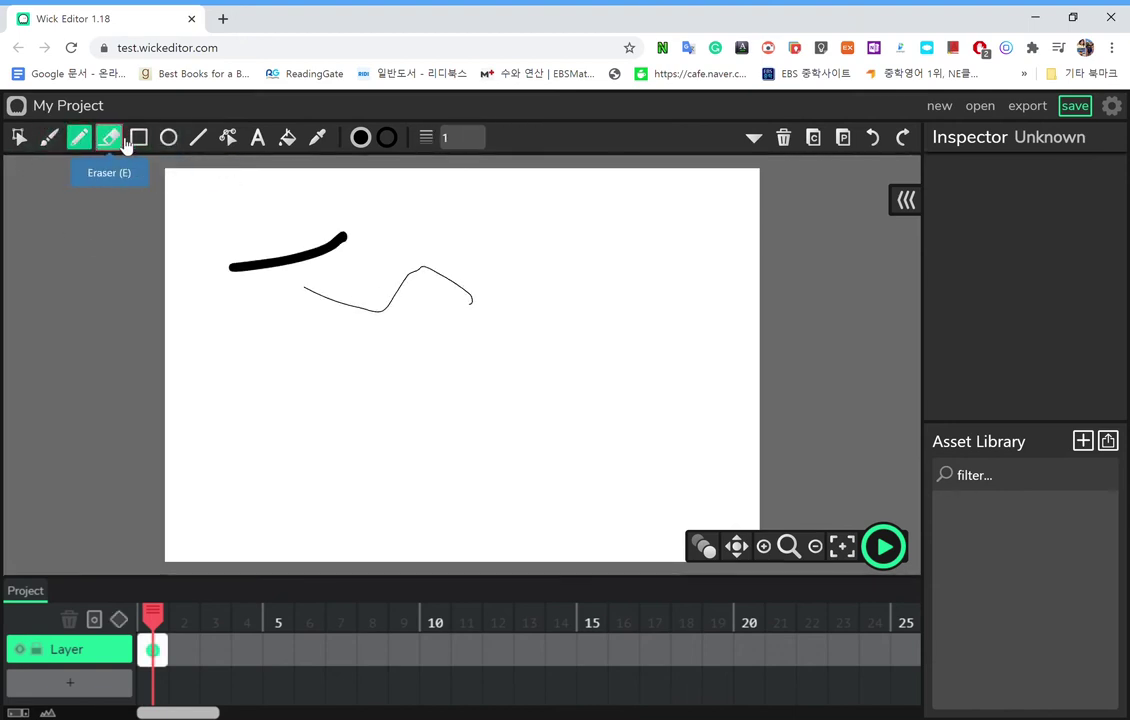
pyautogui.moveTo(308, 236)
pyautogui.mouseDown()
pyautogui.moveTo(292, 266)
pyautogui.moveTo(35, 353)
pyautogui.mouseUp()
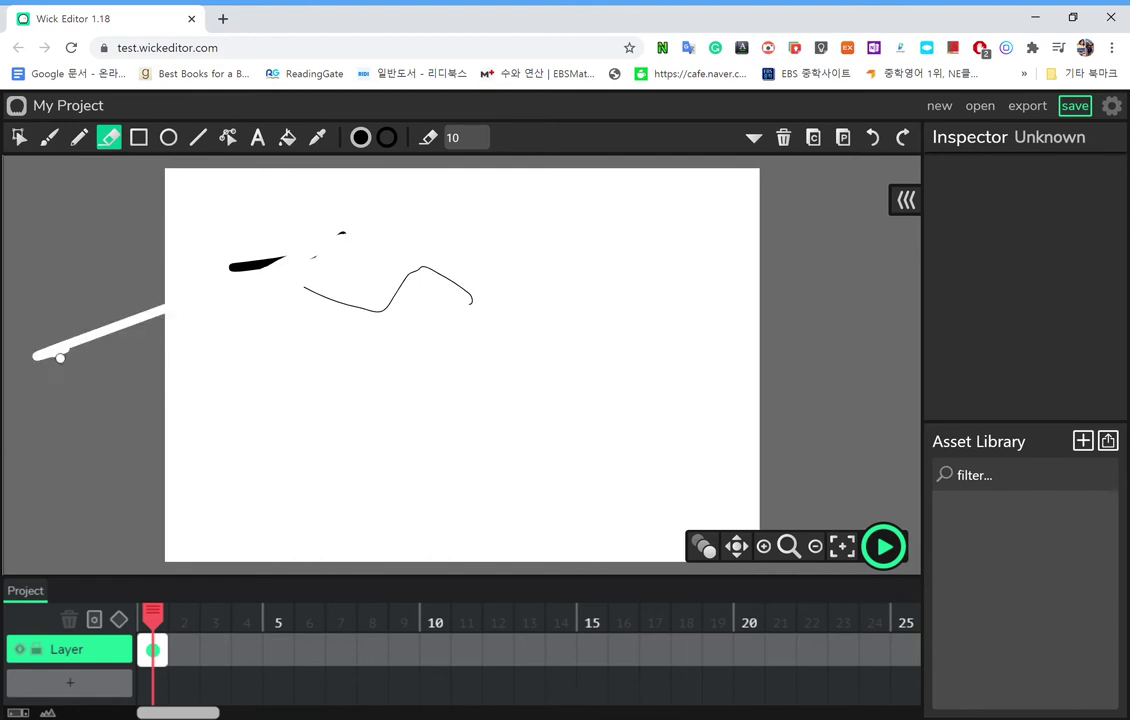
pyautogui.click(486, 146)
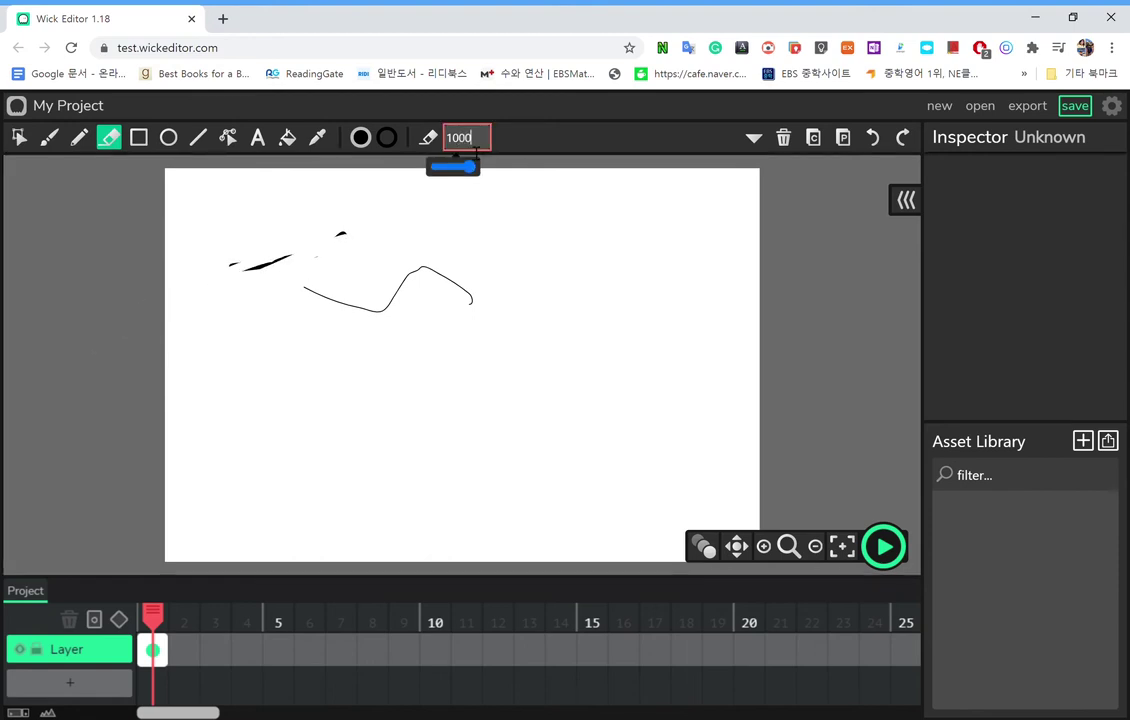
pyautogui.write('0')
pyautogui.press('Return')
pyautogui.moveTo(512, 330)
pyautogui.mouseDown()
pyautogui.moveTo(497, 330)
pyautogui.moveTo(530, 325)
pyautogui.moveTo(230, 260)
pyautogui.mouseUp()
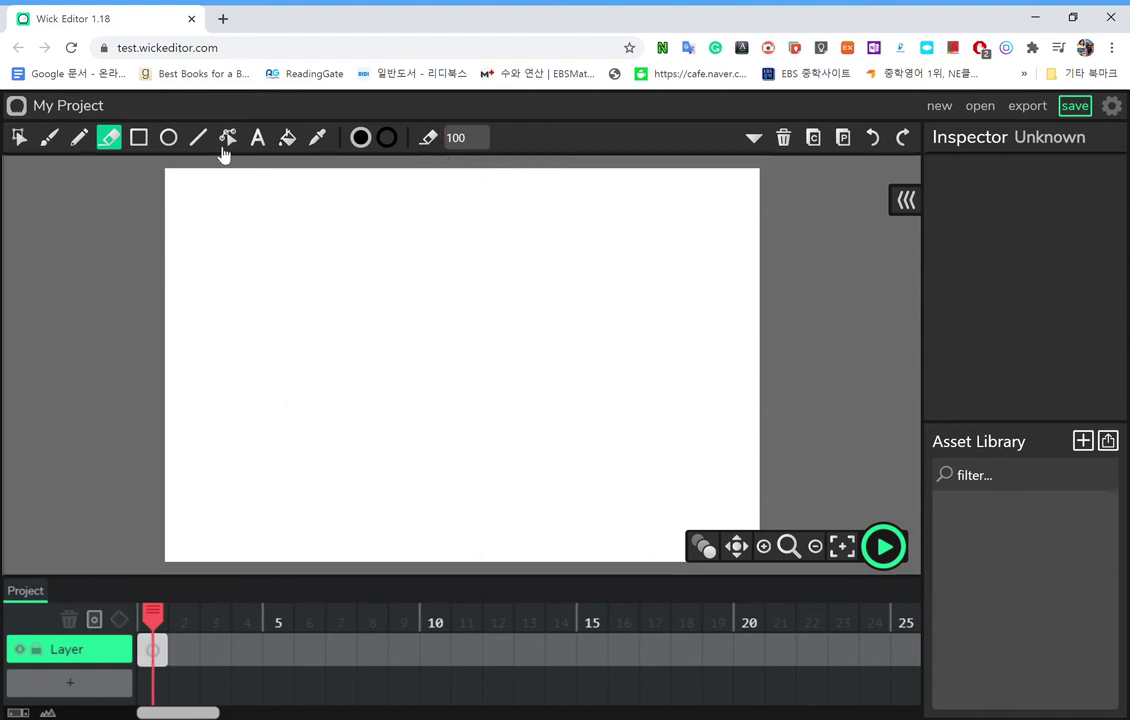
pyautogui.click(139, 137)
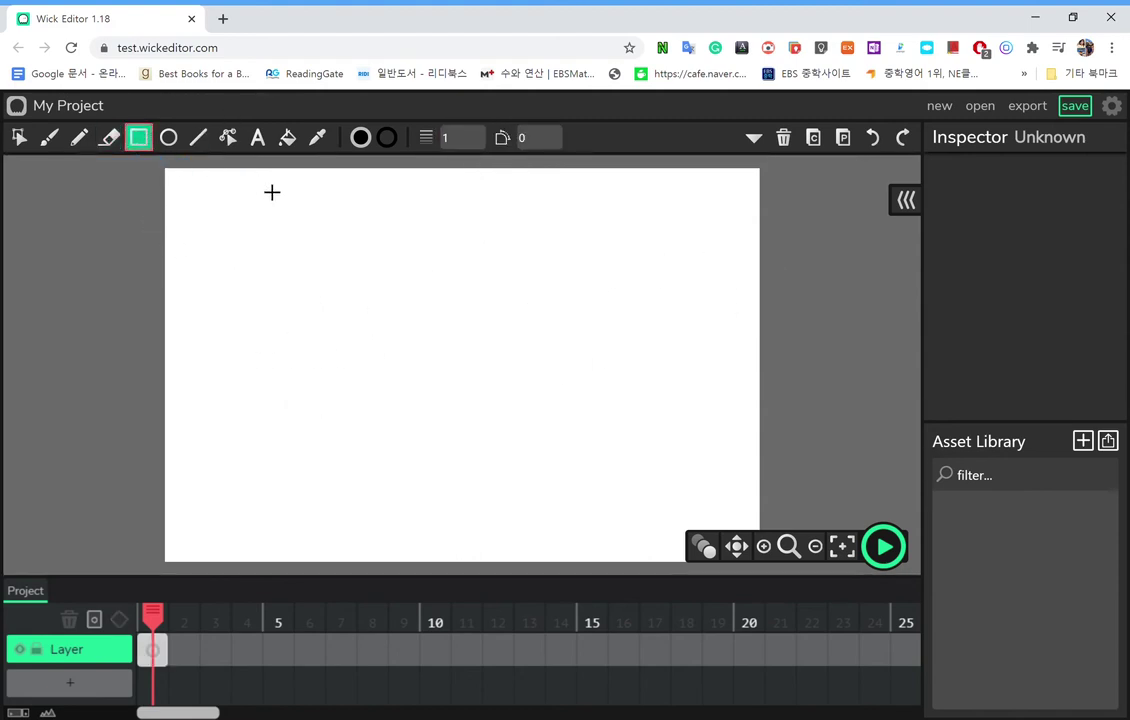
pyautogui.moveTo(290, 198)
pyautogui.mouseDown()
pyautogui.moveTo(419, 299)
pyautogui.moveTo(469, 295)
pyautogui.moveTo(363, 282)
pyautogui.moveTo(393, 300)
pyautogui.mouseUp()
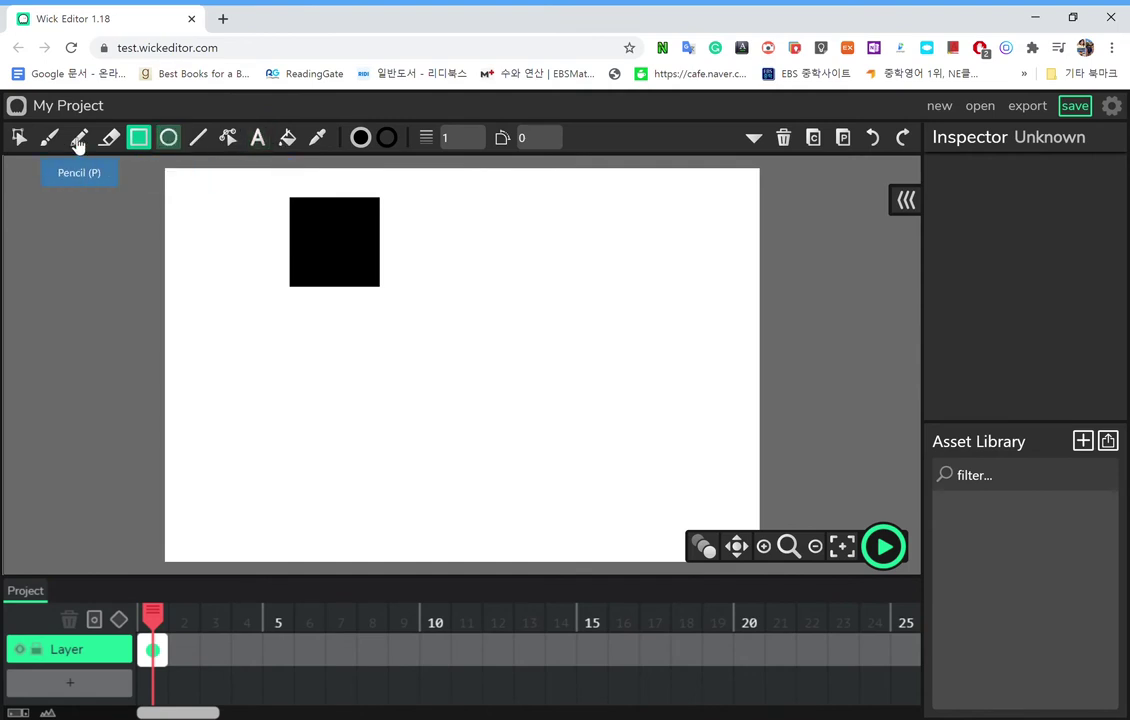
pyautogui.click(119, 143)
pyautogui.moveTo(360, 240)
pyautogui.mouseDown()
pyautogui.moveTo(424, 280)
pyautogui.moveTo(257, 396)
pyautogui.moveTo(308, 298)
pyautogui.moveTo(476, 266)
pyautogui.moveTo(487, 164)
pyautogui.moveTo(638, 378)
pyautogui.moveTo(790, 440)
pyautogui.moveTo(757, 521)
pyautogui.moveTo(685, 545)
pyautogui.moveTo(730, 350)
pyautogui.moveTo(800, 345)
pyautogui.moveTo(834, 503)
pyautogui.moveTo(832, 404)
pyautogui.moveTo(923, 326)
pyautogui.moveTo(999, 318)
pyautogui.moveTo(743, 320)
pyautogui.moveTo(494, 164)
pyautogui.moveTo(852, 340)
pyautogui.moveTo(961, 222)
pyautogui.moveTo(752, 287)
pyautogui.moveTo(43, 600)
pyautogui.moveTo(126, 613)
pyautogui.mouseUp()
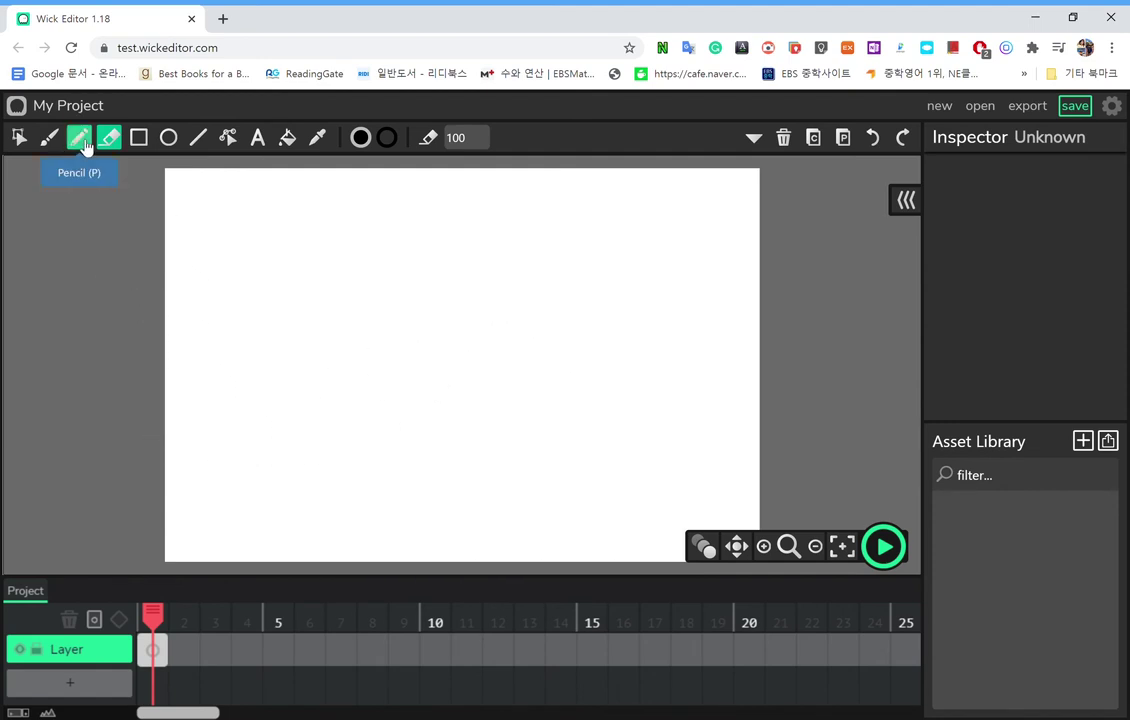
# Step: Draw a black oval on frame 1 and a round black ball on new frame 2
pyautogui.click(78, 141)
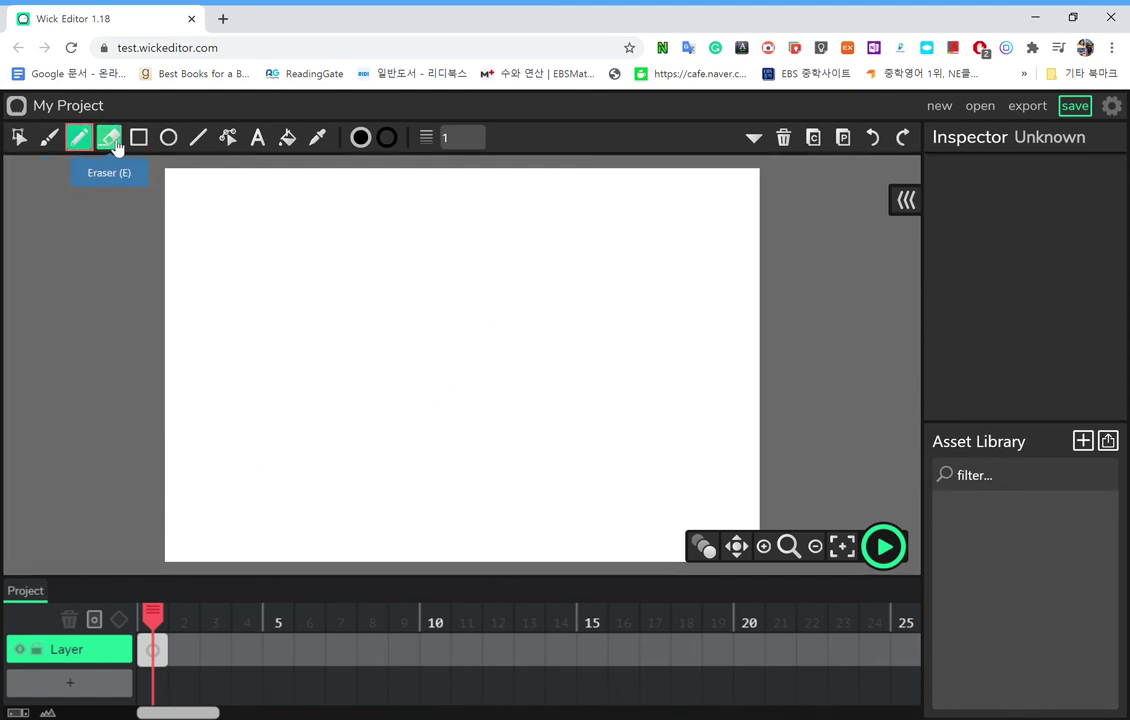
pyautogui.click(168, 139)
pyautogui.moveTo(220, 216); pyautogui.dragTo(309, 294)
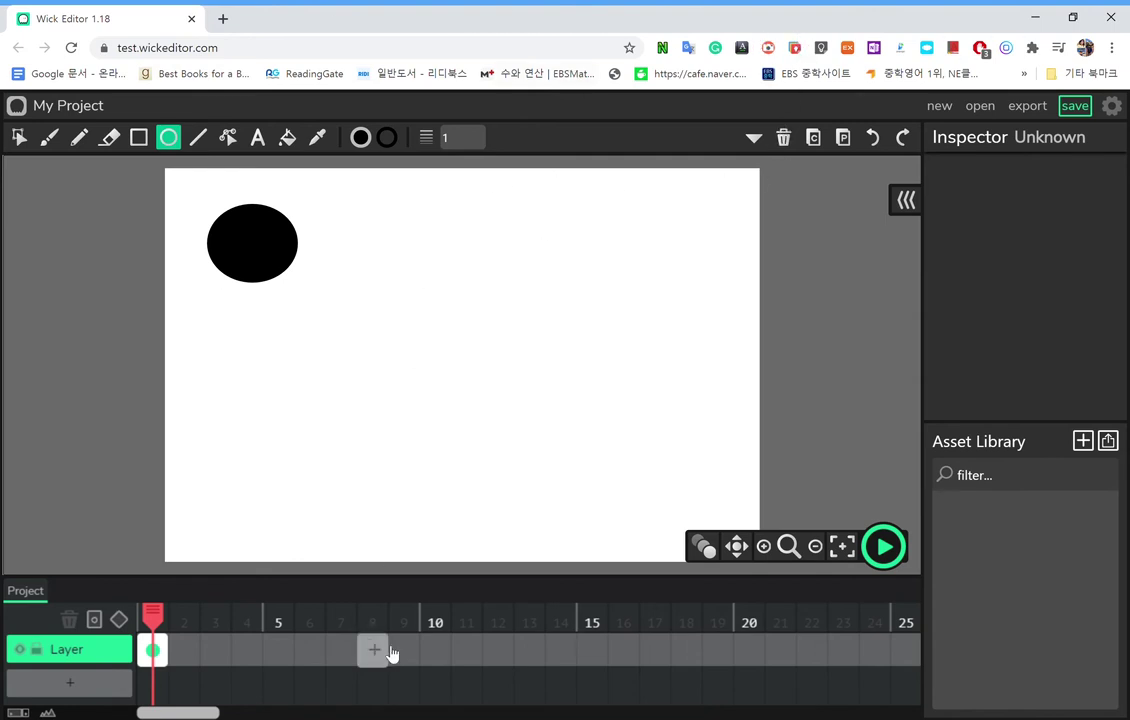
pyautogui.click(181, 652)
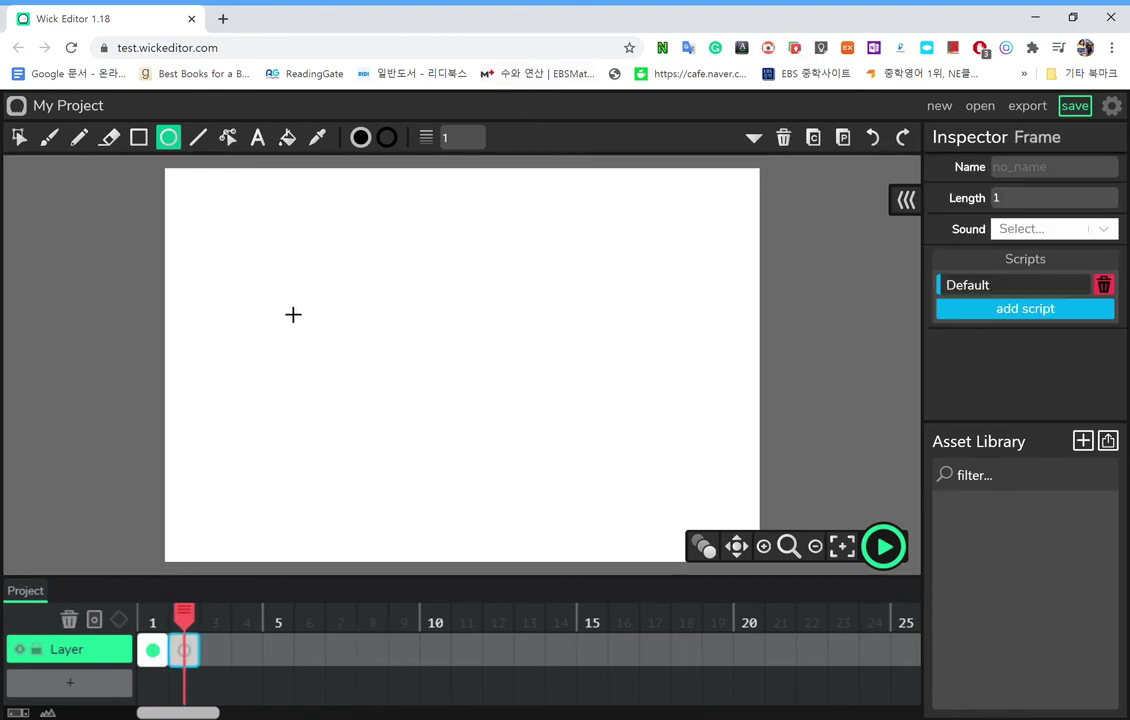
pyautogui.moveTo(290, 282); pyautogui.dragTo(372, 364)
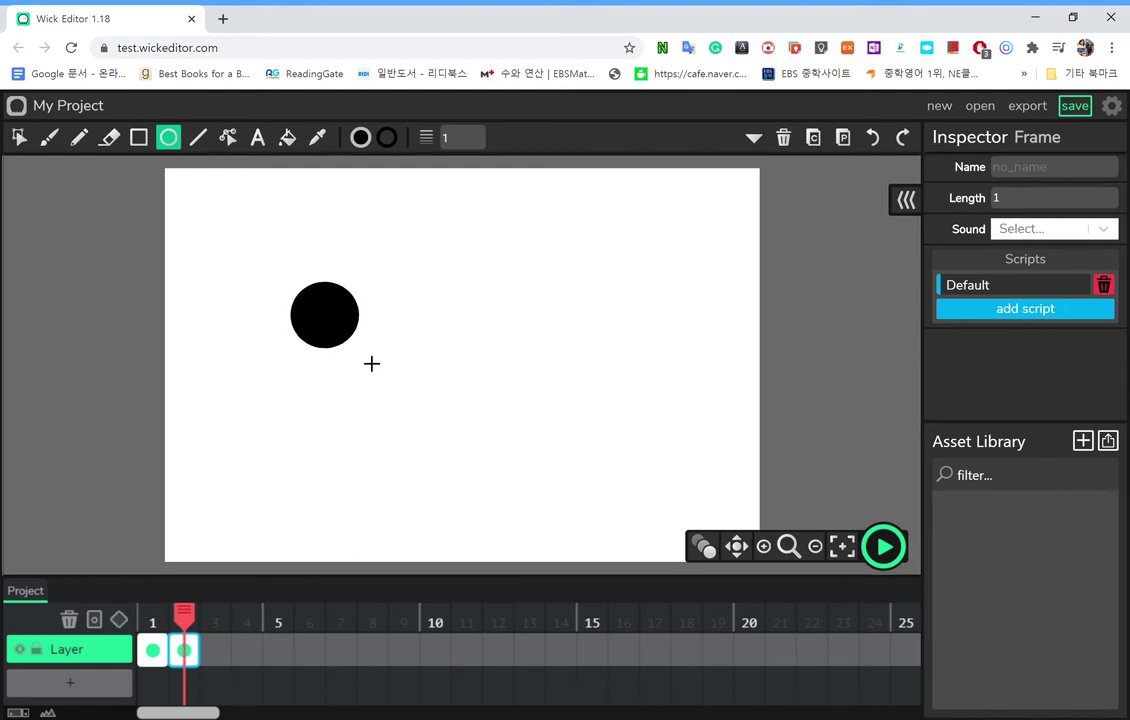
# Step: Add frames 3–5 with stretched ovals and a flat squashed ellipse, then preview playback
pyautogui.click(215, 652)
pyautogui.moveTo(367, 424); pyautogui.dragTo(401, 475)
pyautogui.click(252, 651)
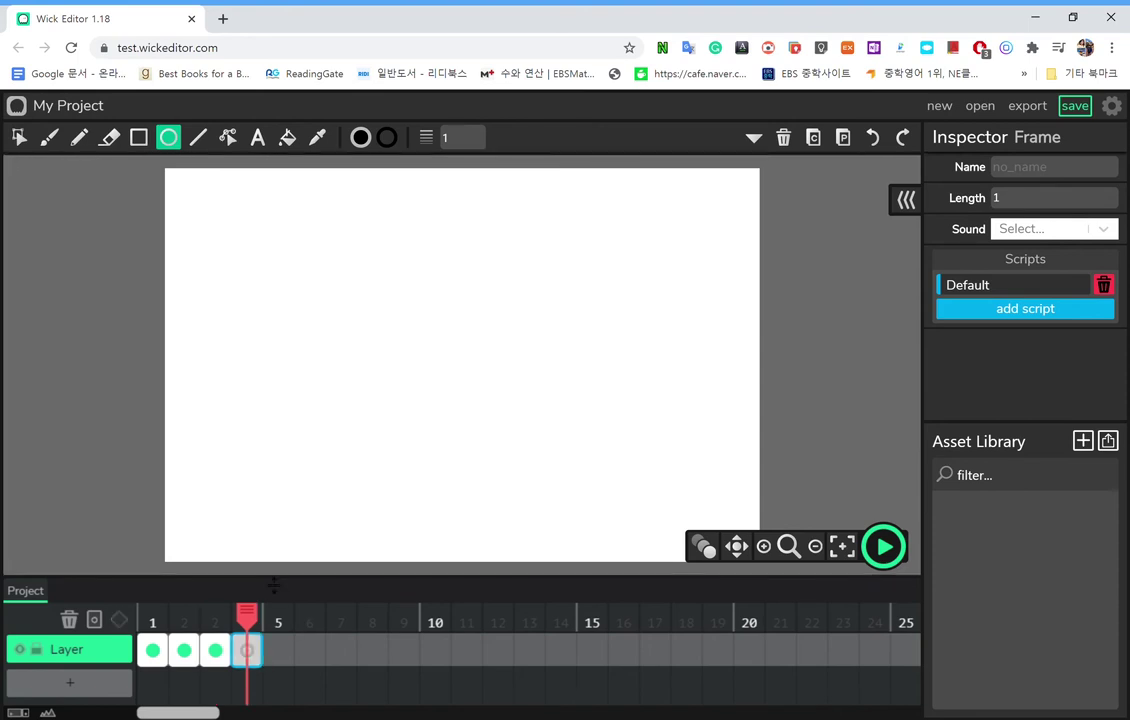
pyautogui.moveTo(363, 470); pyautogui.dragTo(396, 557)
pyautogui.click(279, 651)
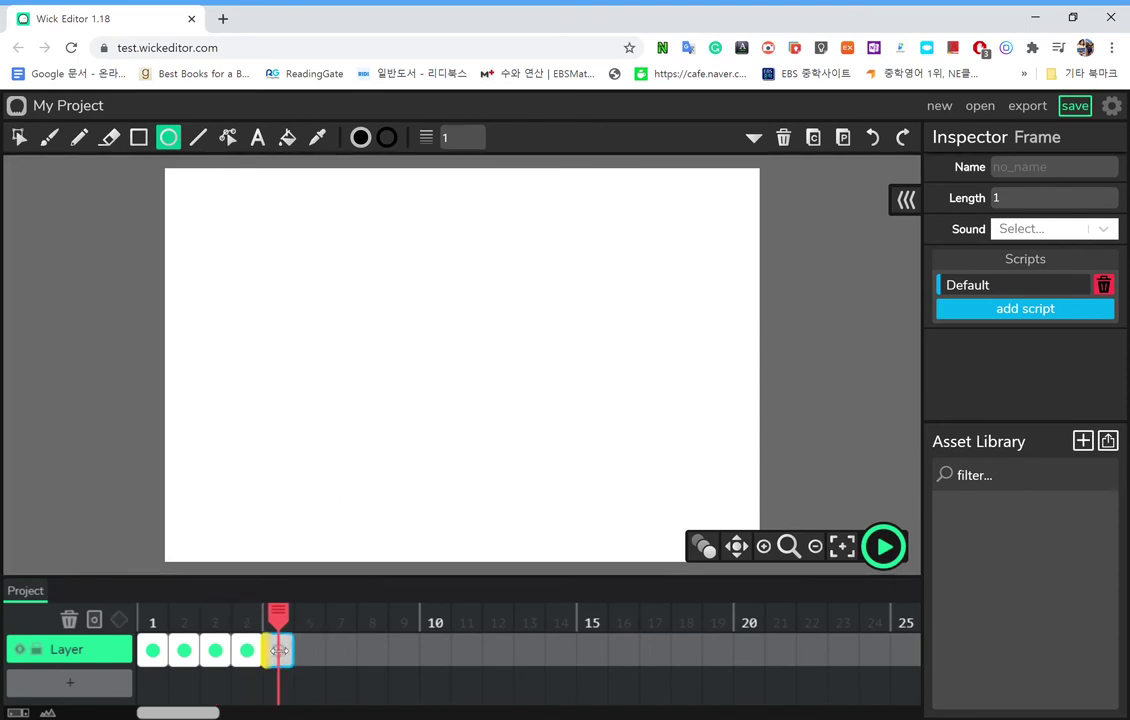
pyautogui.moveTo(335, 562); pyautogui.dragTo(473, 582)
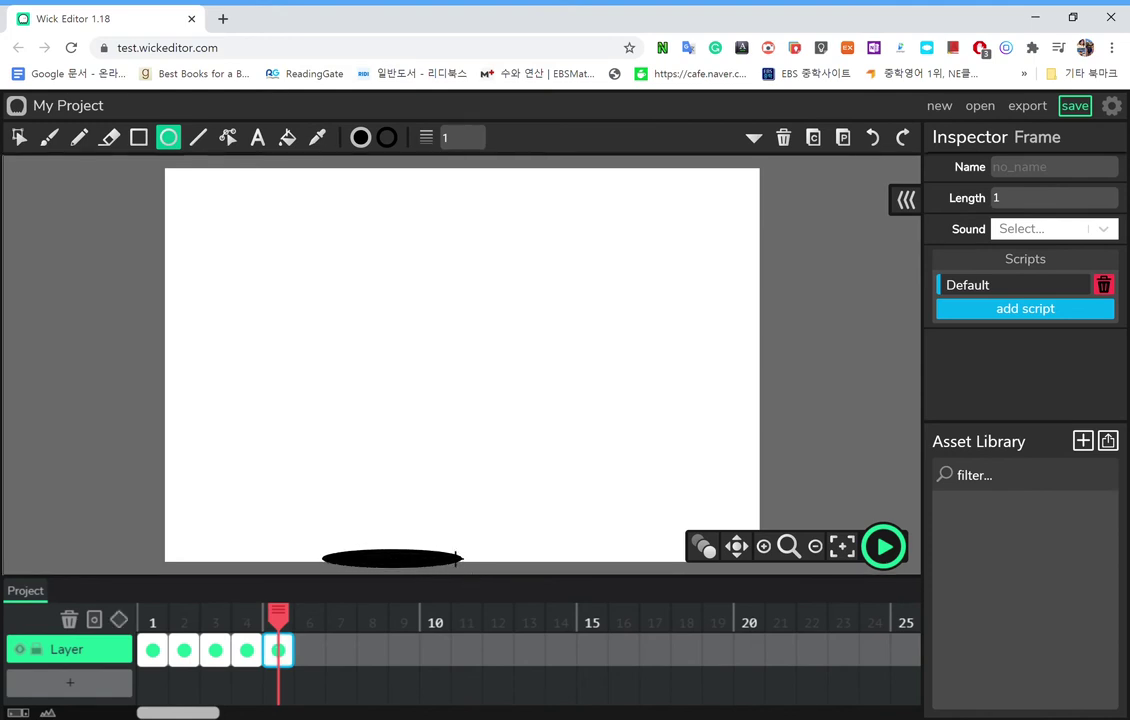
pyautogui.click(884, 547)
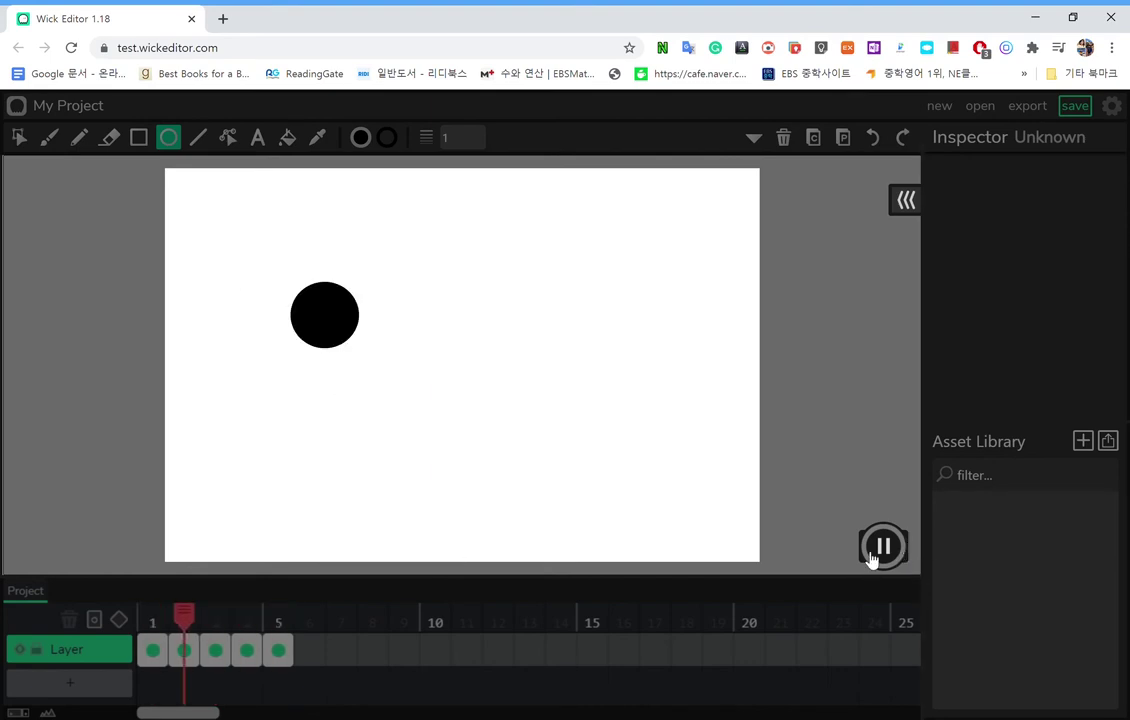
pyautogui.click(878, 550)
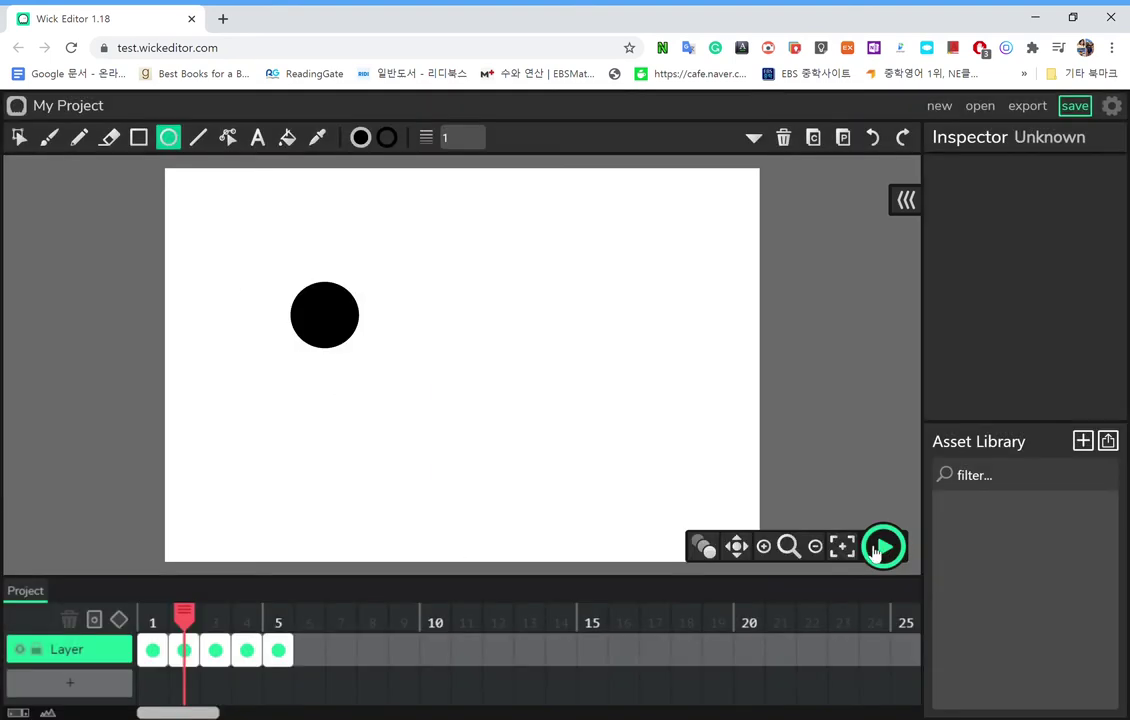
pyautogui.click(309, 650)
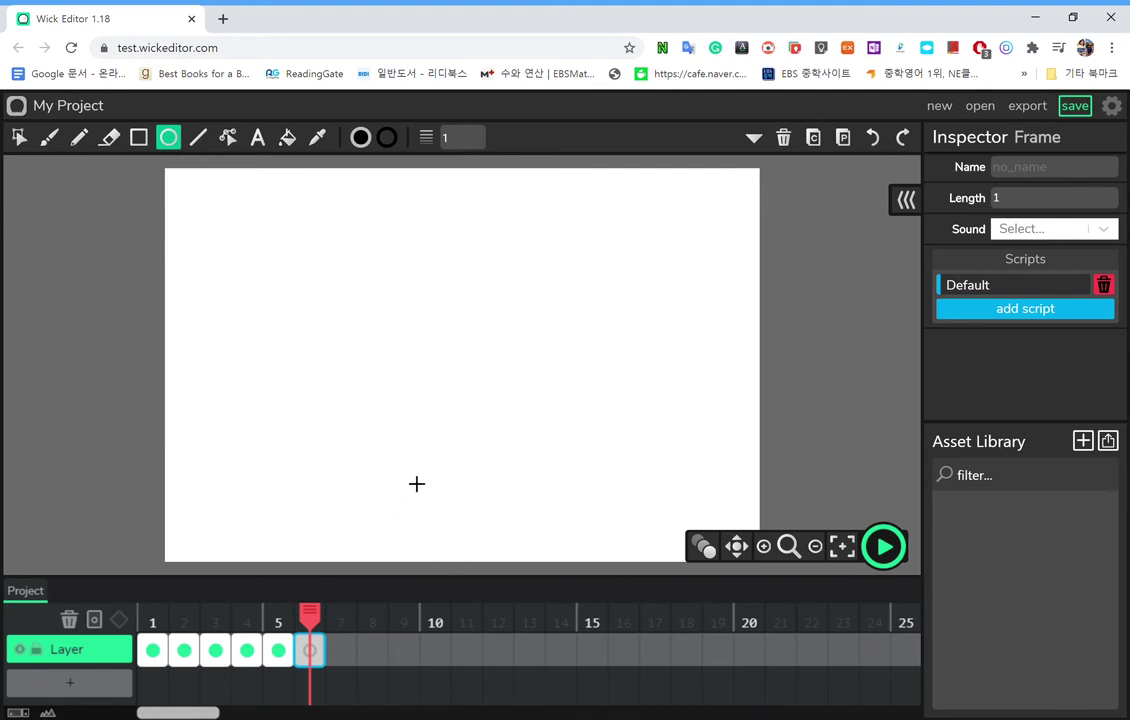
# Step: Add frames 6–9 with ellipses rising back to a round ball, then play the nine frames
pyautogui.moveTo(400, 530)
pyautogui.mouseDown()
pyautogui.moveTo(446, 403)
pyautogui.moveTo(429, 431)
pyautogui.moveTo(411, 373)
pyautogui.moveTo(449, 373)
pyautogui.mouseUp()
pyautogui.click(340, 650)
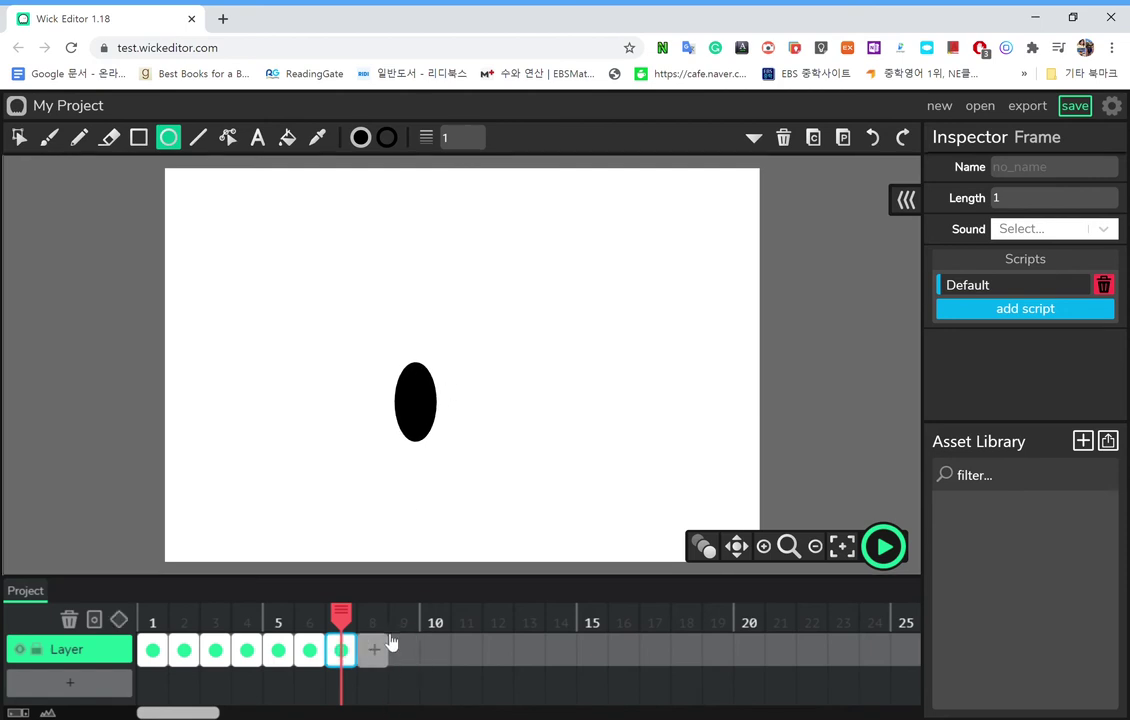
pyautogui.click(388, 647)
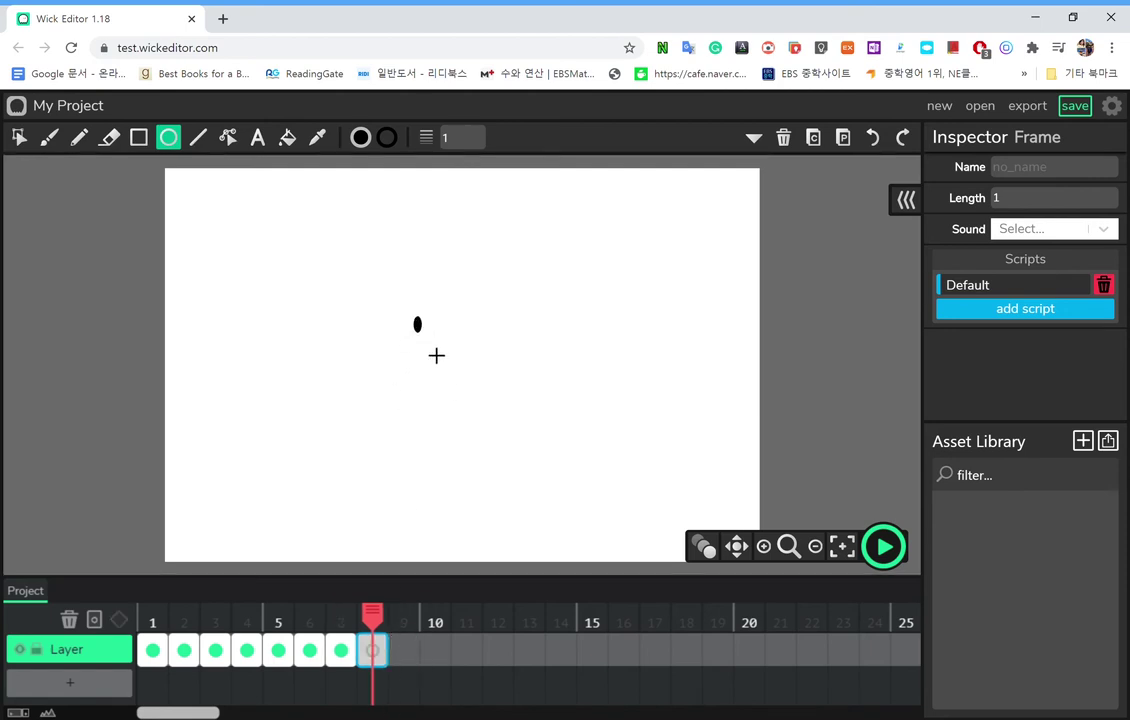
pyautogui.moveTo(436, 355)
pyautogui.mouseDown()
pyautogui.moveTo(472, 404)
pyautogui.moveTo(474, 389)
pyautogui.mouseUp()
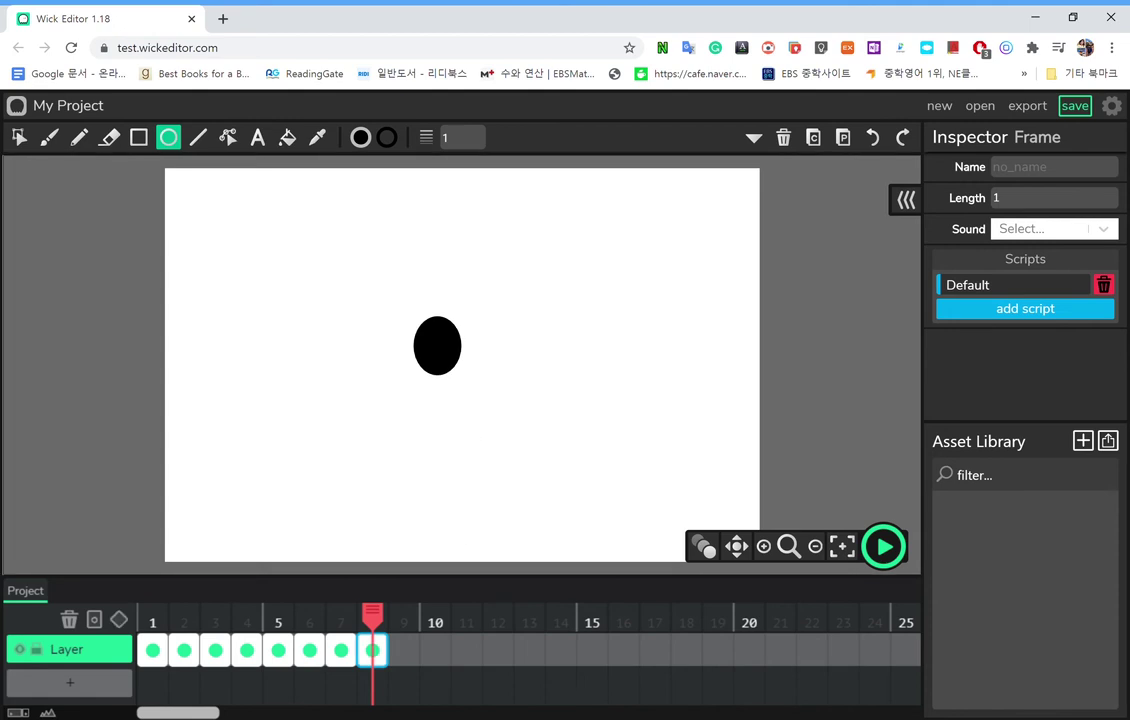
pyautogui.click(406, 651)
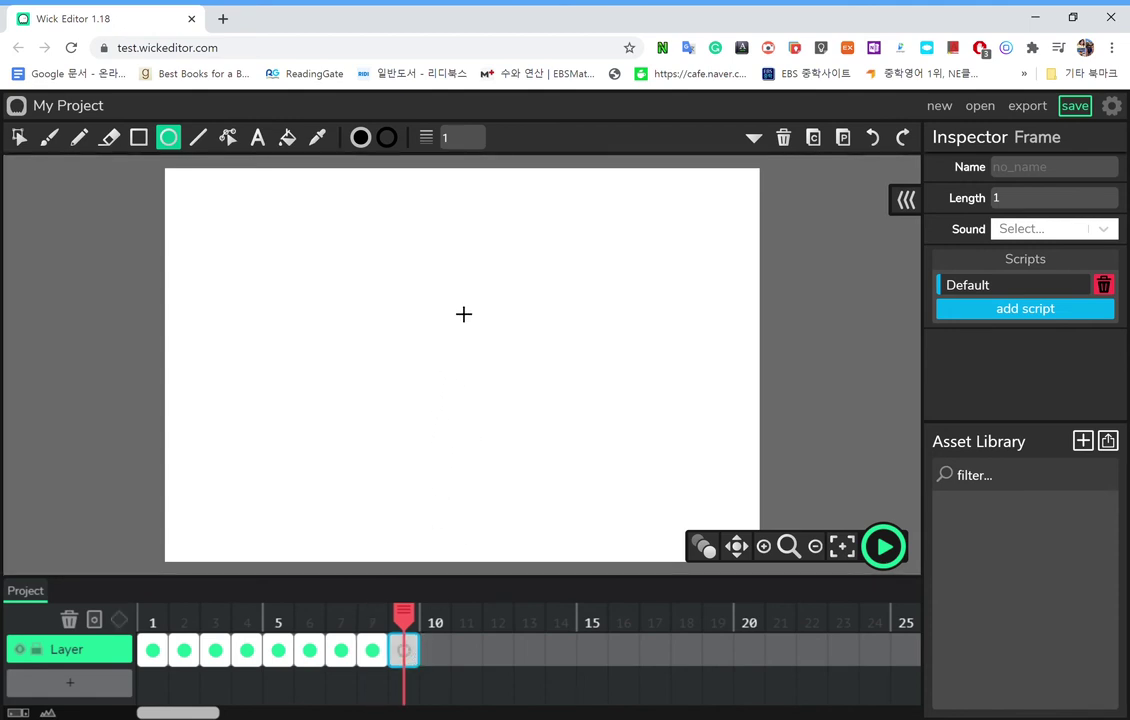
pyautogui.moveTo(475, 370); pyautogui.dragTo(517, 369)
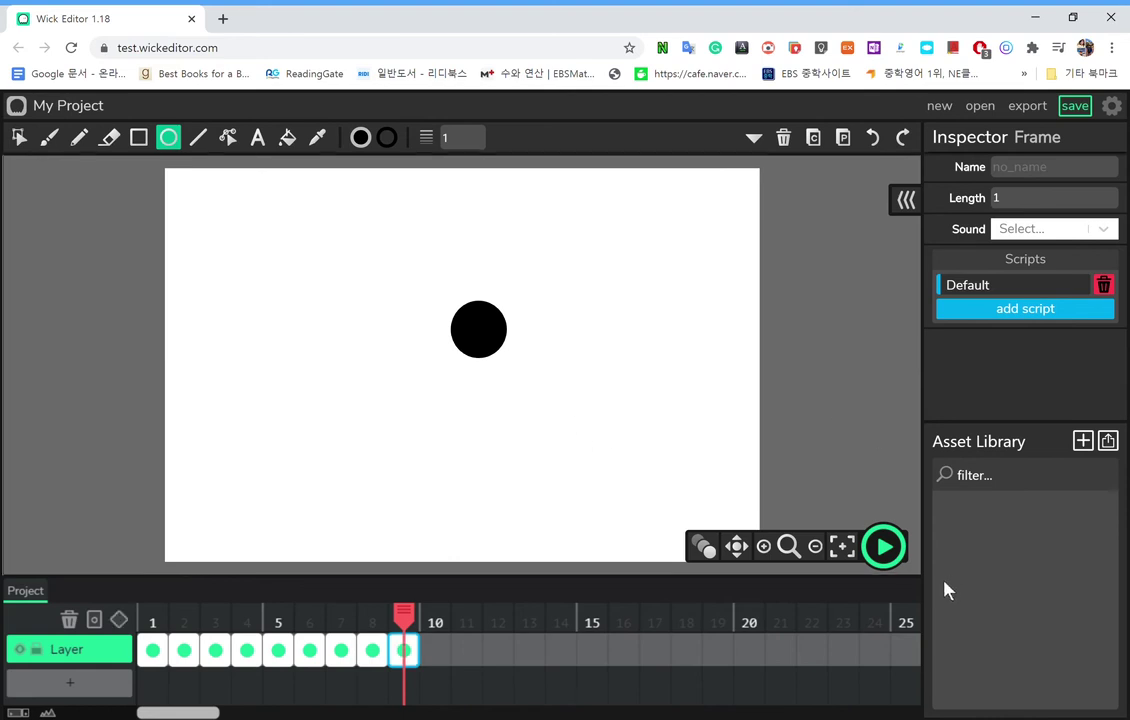
pyautogui.click(881, 545)
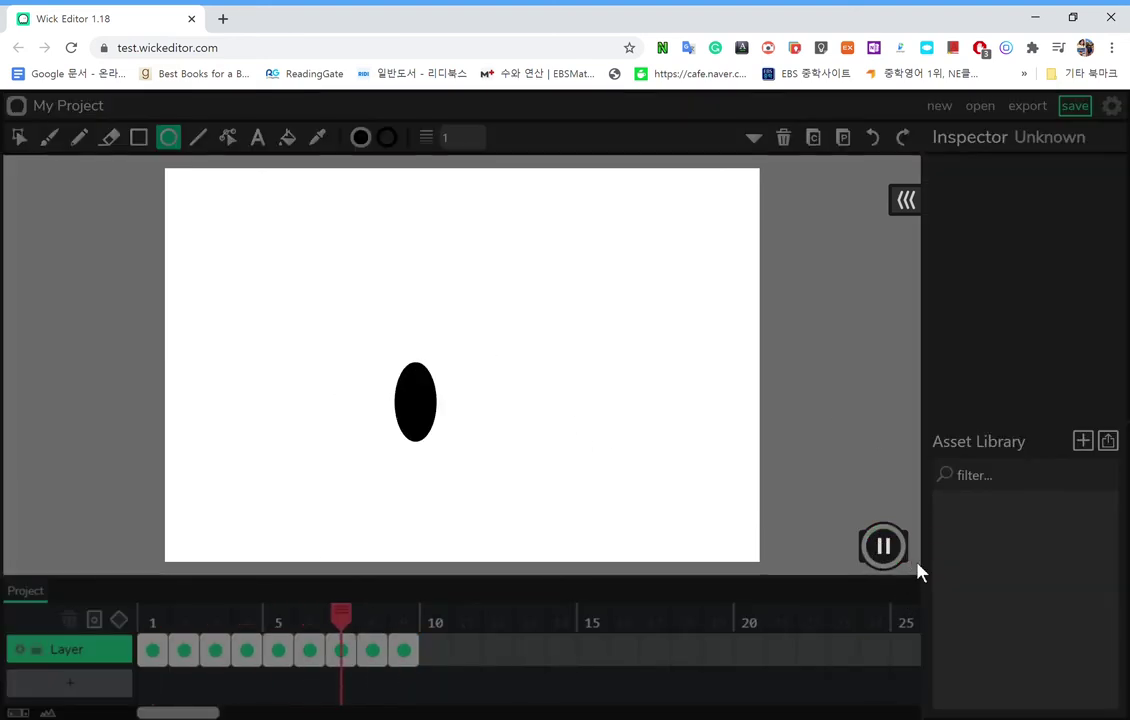
# Step: Stop playback and turn onion skinning on
pyautogui.click(900, 558)
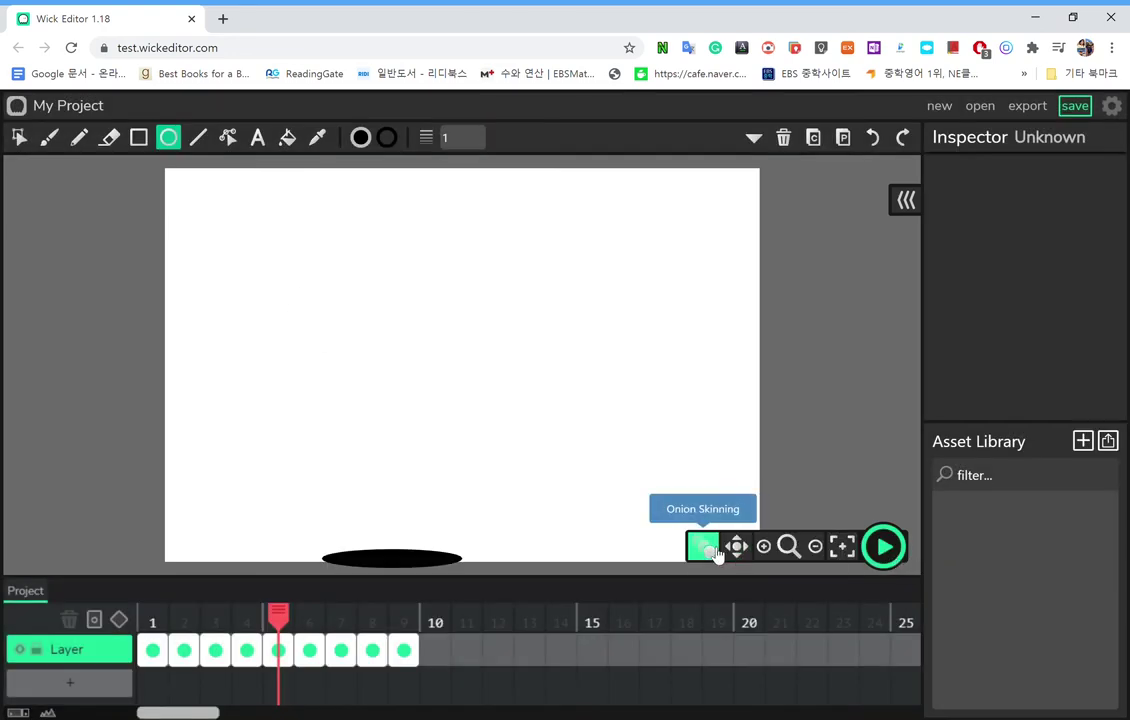
pyautogui.click(710, 550)
pyautogui.click(705, 550)
pyautogui.click(706, 552)
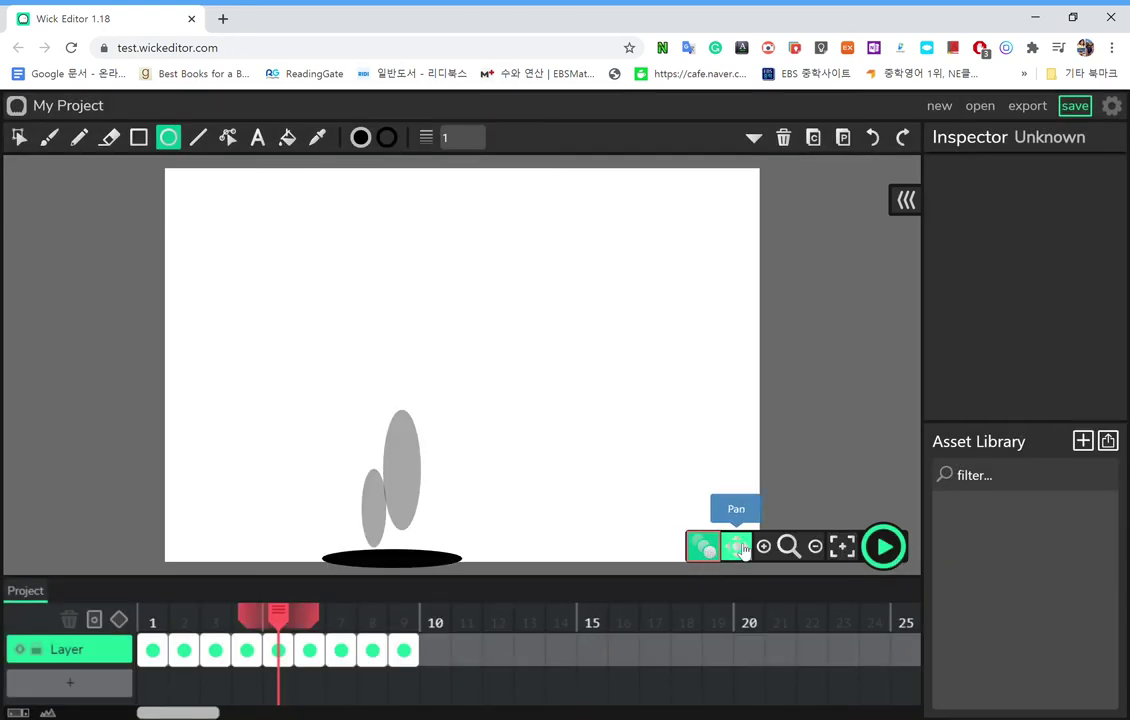
# Step: Review frames 1–9 with onion skins, then draw a wide black ellipse on new frame 10
pyautogui.click(157, 652)
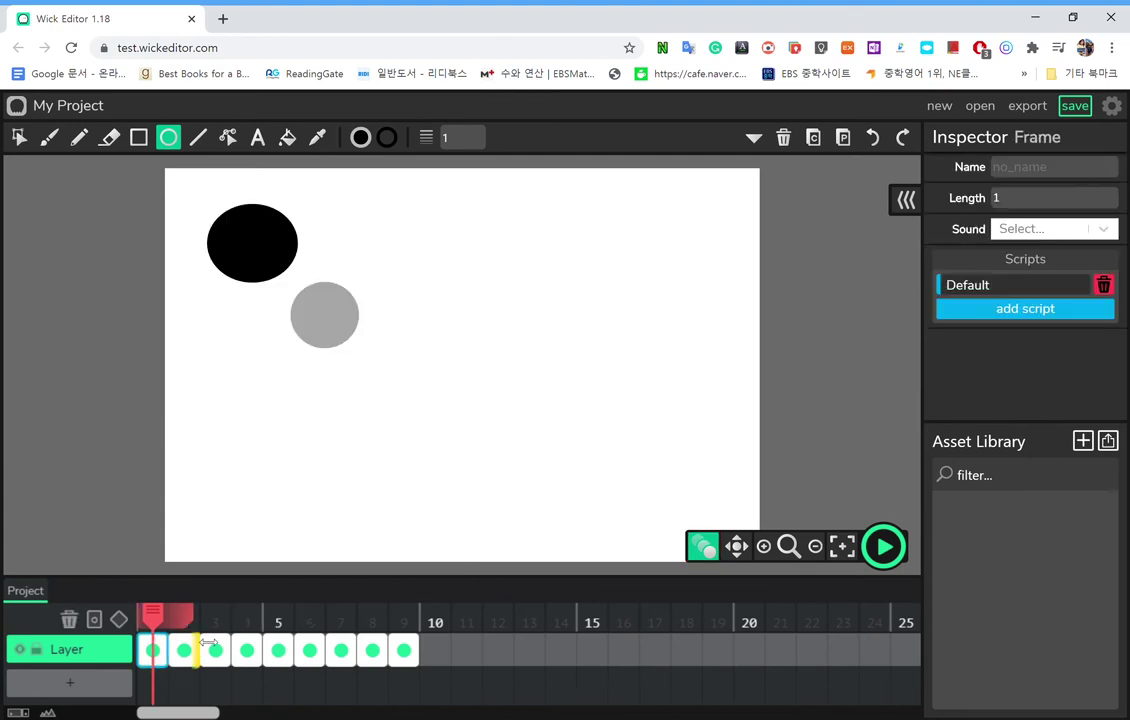
pyautogui.moveTo(195, 660); pyautogui.dragTo(227, 660)
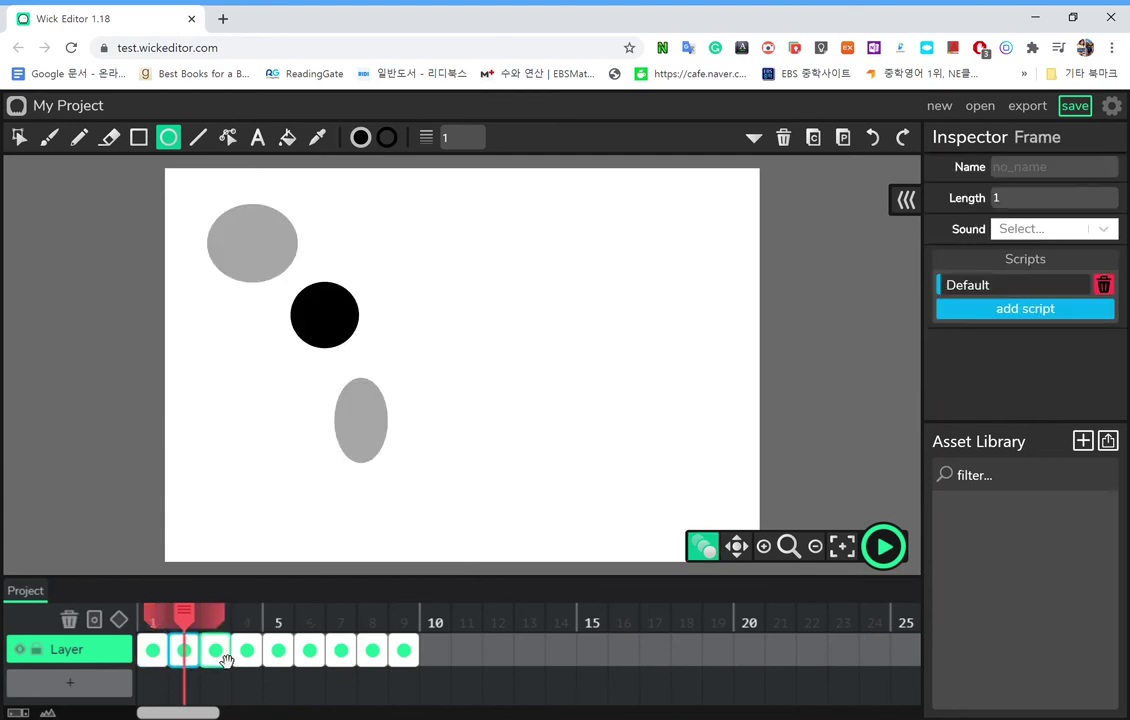
pyautogui.click(227, 660)
pyautogui.click(256, 666)
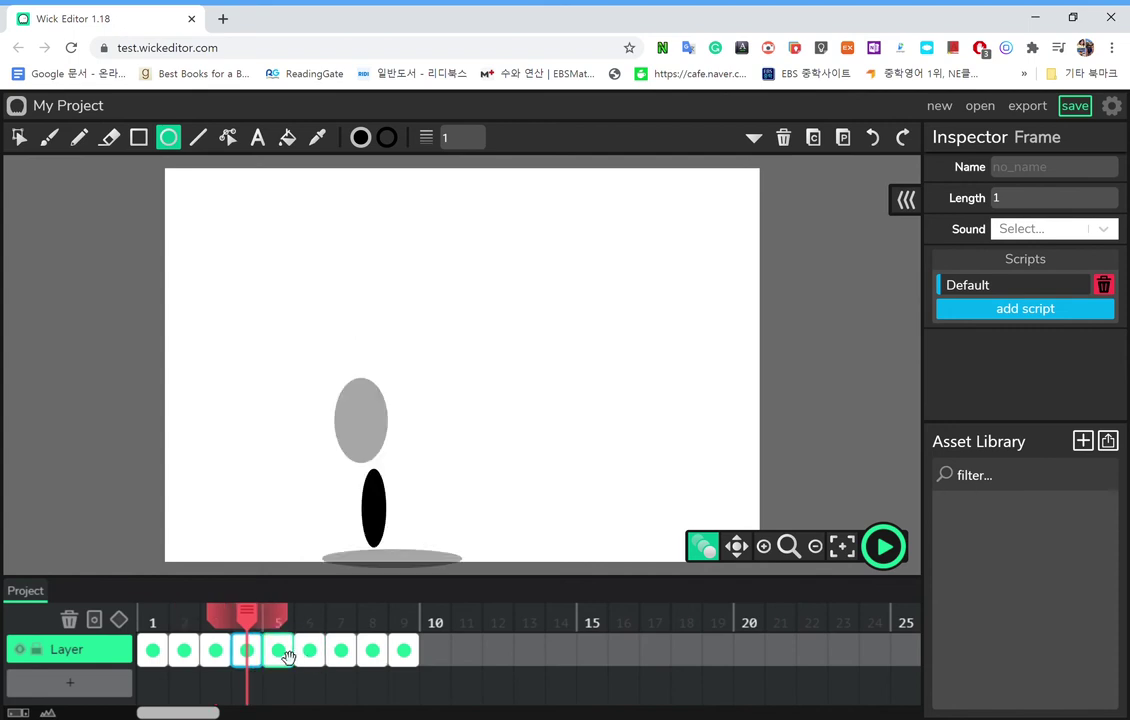
pyautogui.click(286, 658)
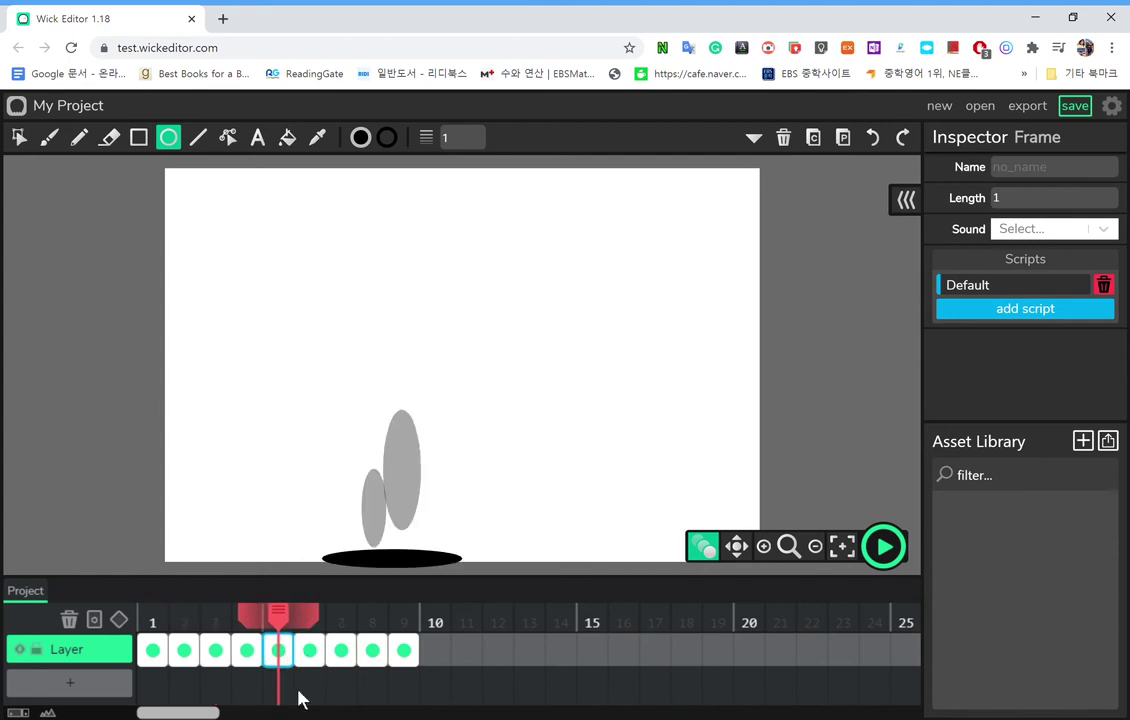
pyautogui.click(312, 653)
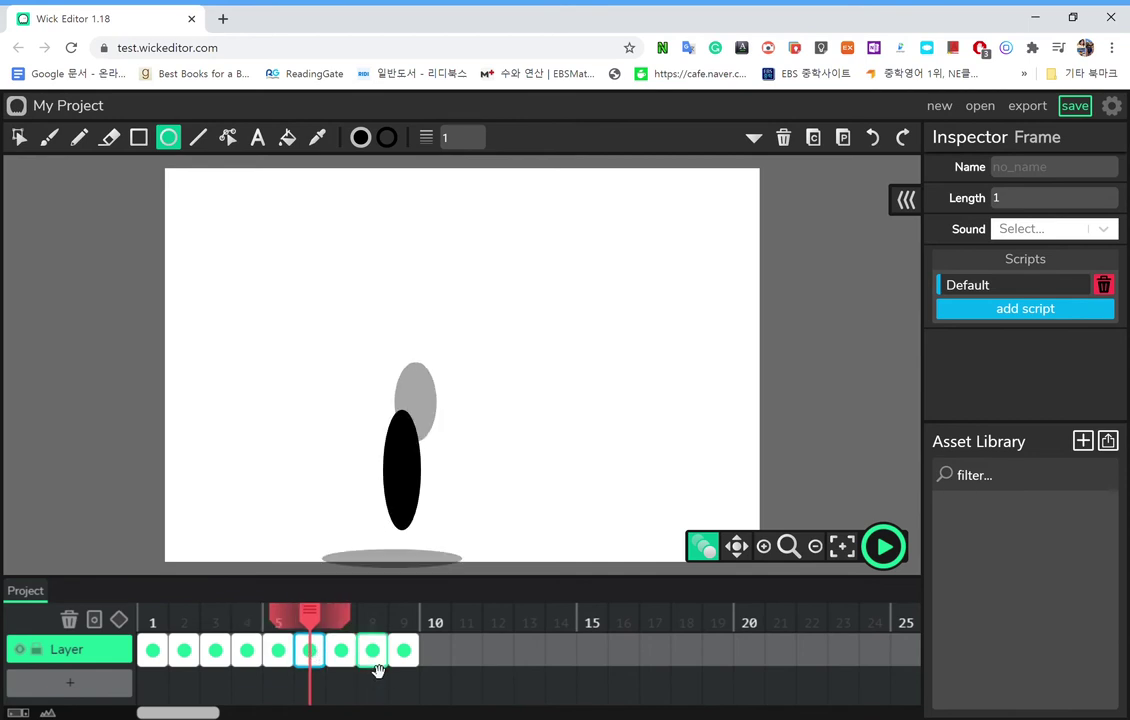
pyautogui.click(360, 663)
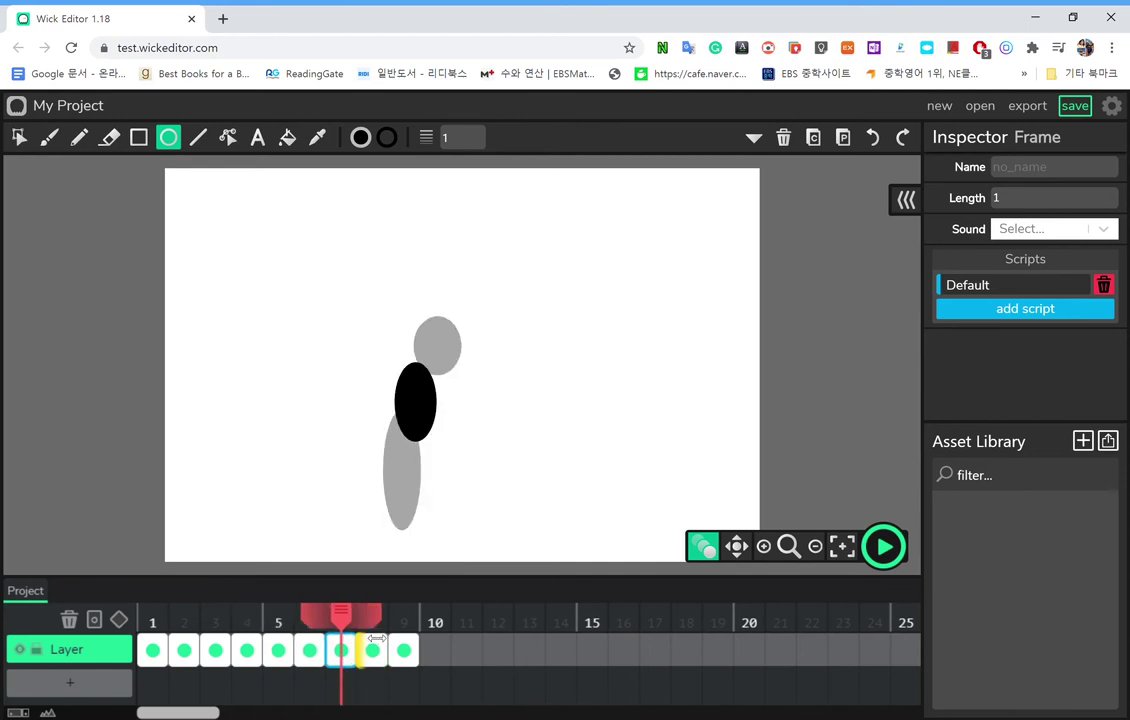
pyautogui.click(384, 650)
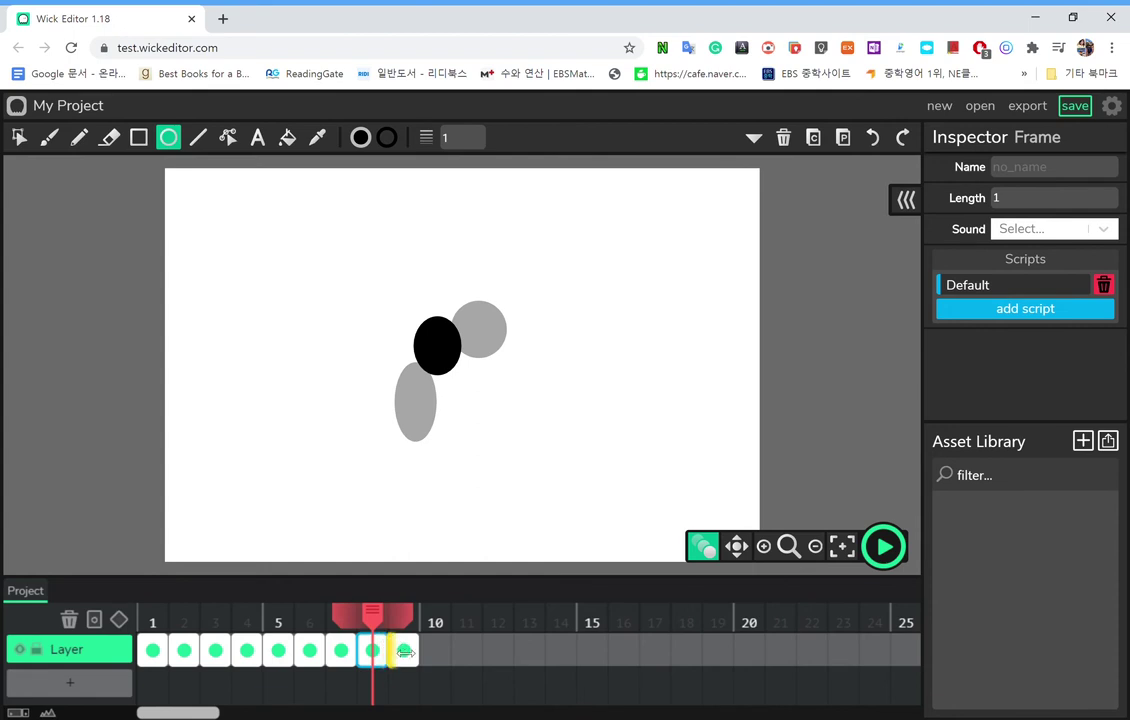
pyautogui.click(405, 652)
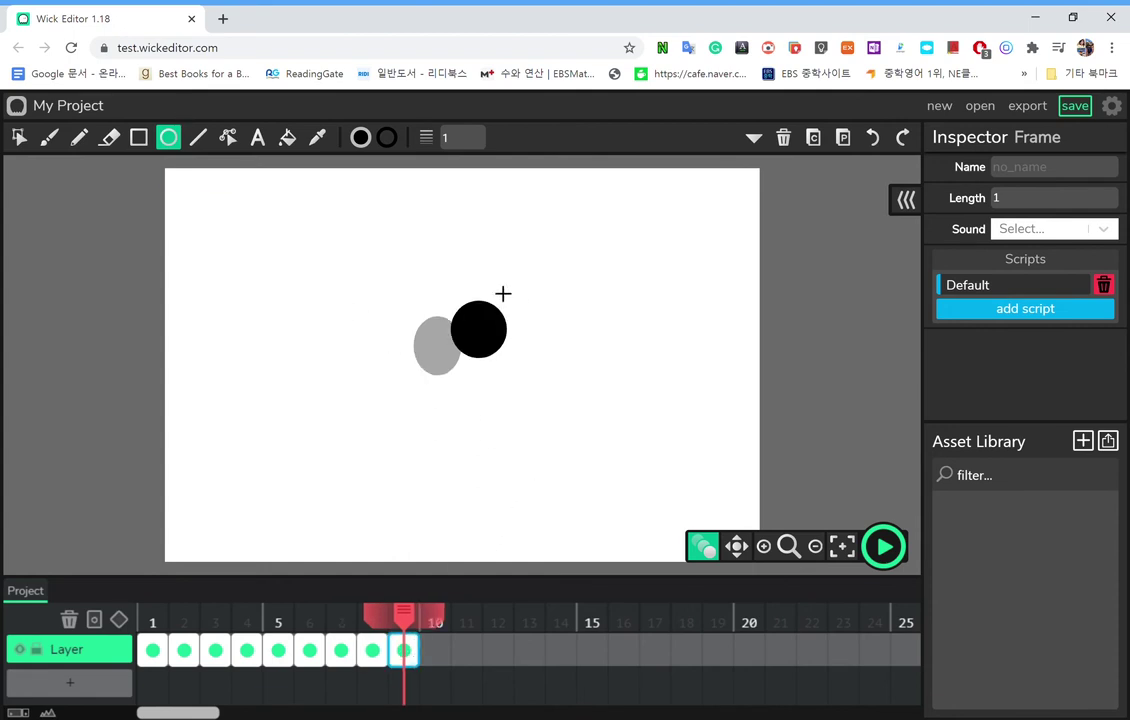
pyautogui.click(449, 648)
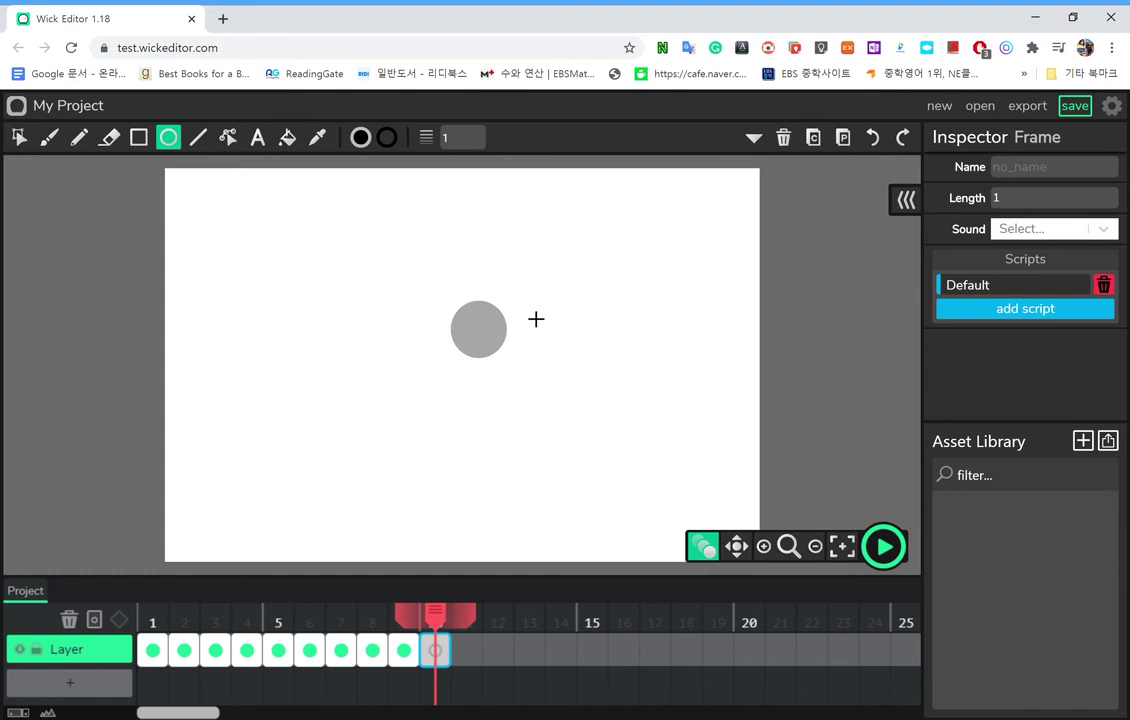
pyautogui.moveTo(541, 318); pyautogui.dragTo(610, 373)
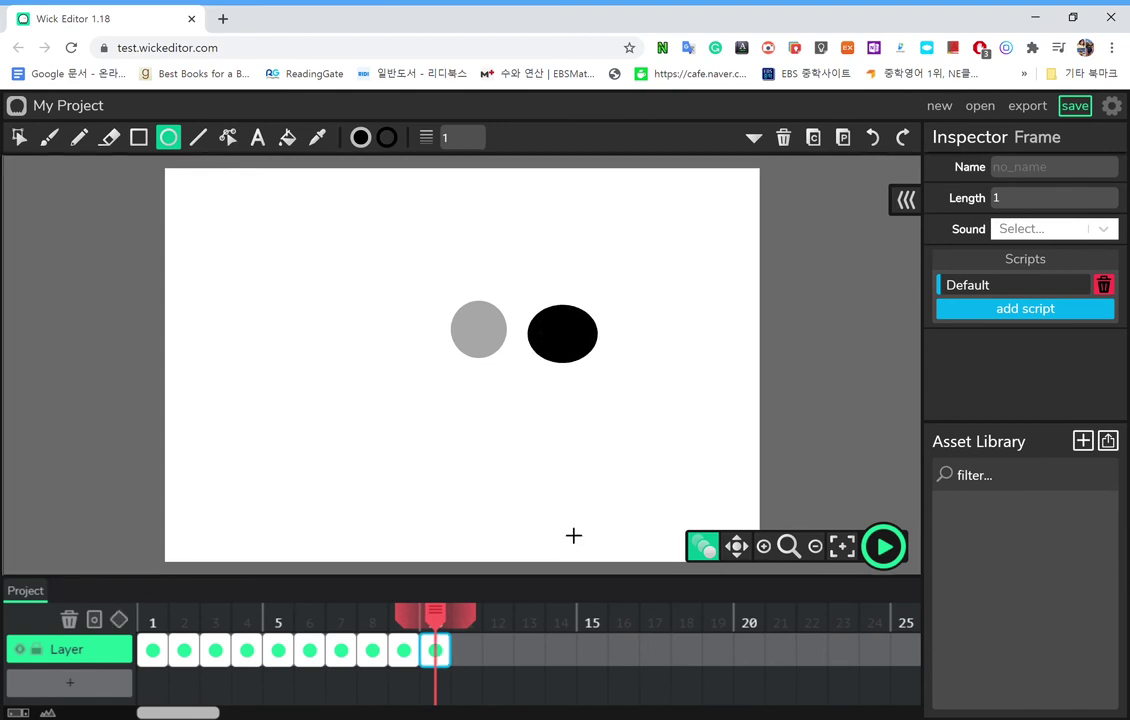
# Step: Add frames 11–13, with a tall ellipse on frame 11 and a flat ground ellipse on frame 13
pyautogui.click(467, 650)
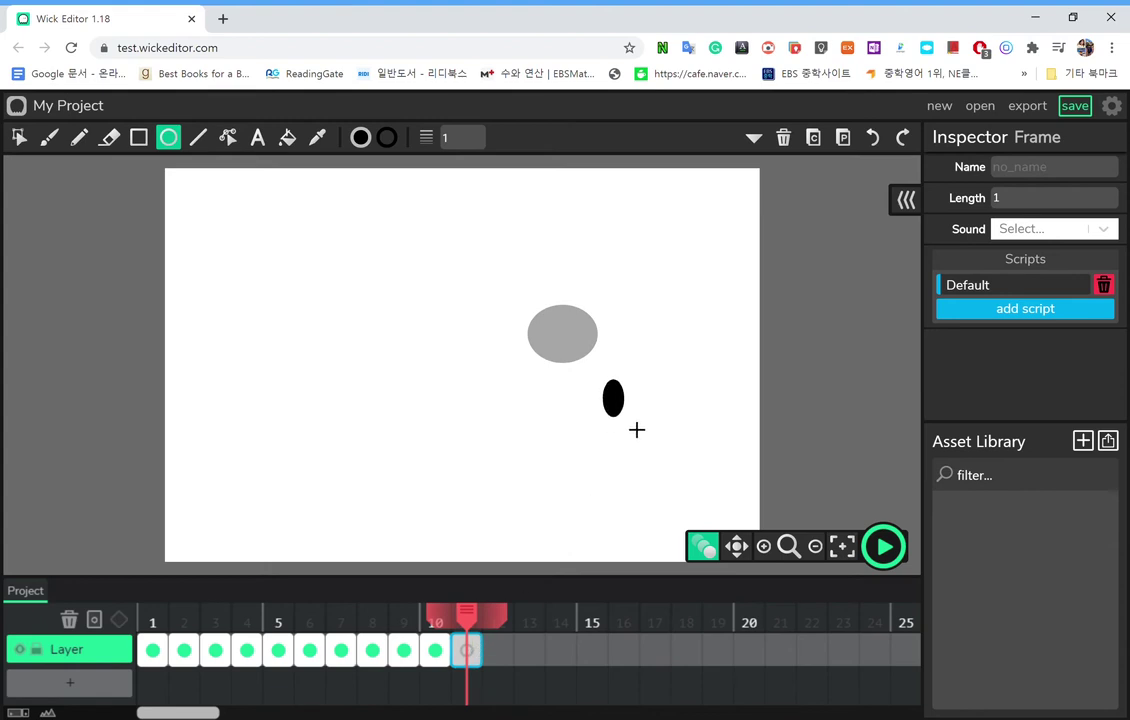
pyautogui.moveTo(637, 430)
pyautogui.mouseDown()
pyautogui.moveTo(658, 444)
pyautogui.moveTo(631, 537)
pyautogui.moveTo(608, 544)
pyautogui.mouseUp()
pyautogui.click(499, 651)
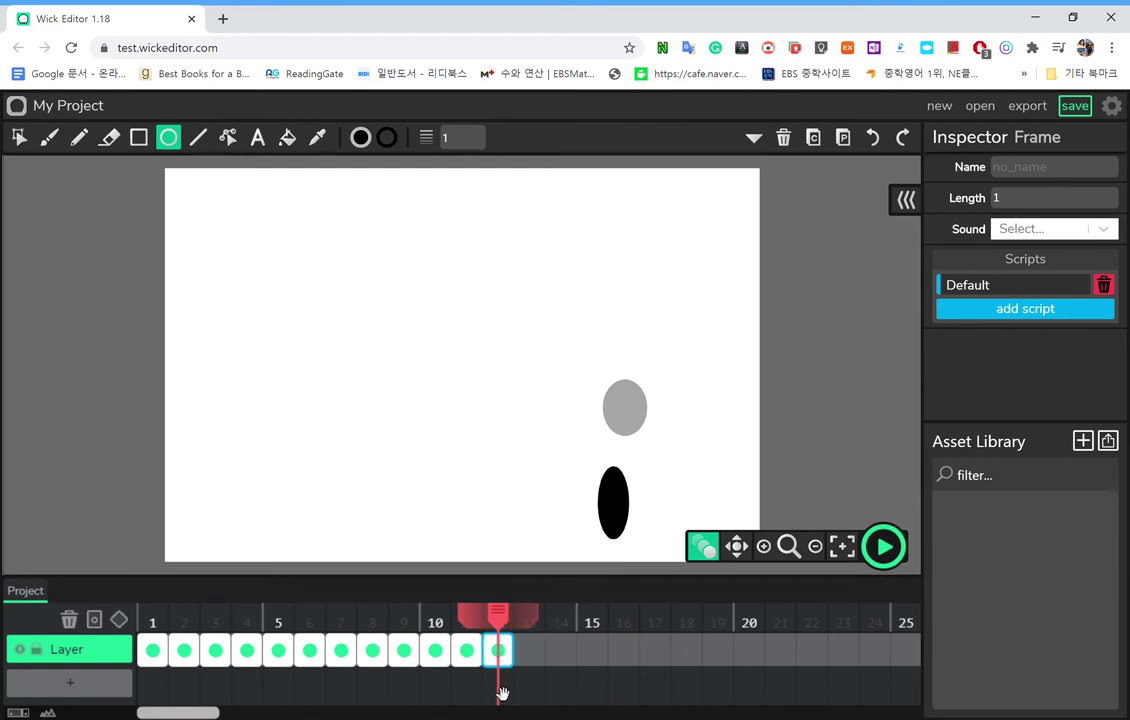
pyautogui.click(529, 651)
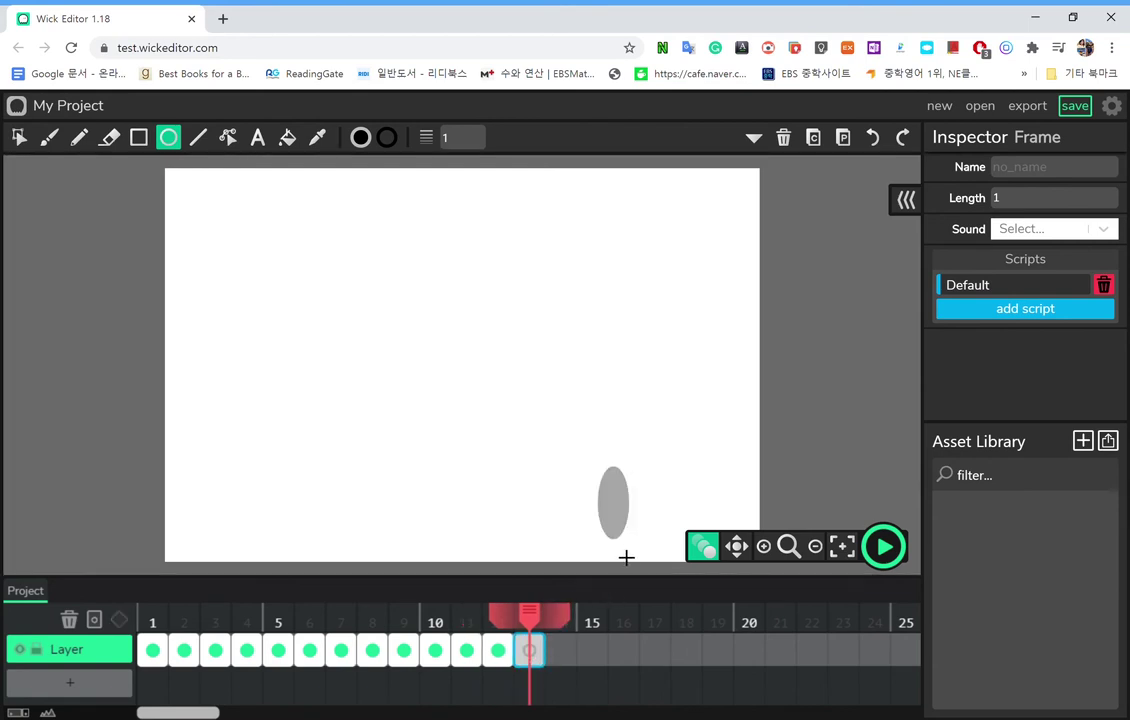
pyautogui.moveTo(629, 557); pyautogui.dragTo(696, 578)
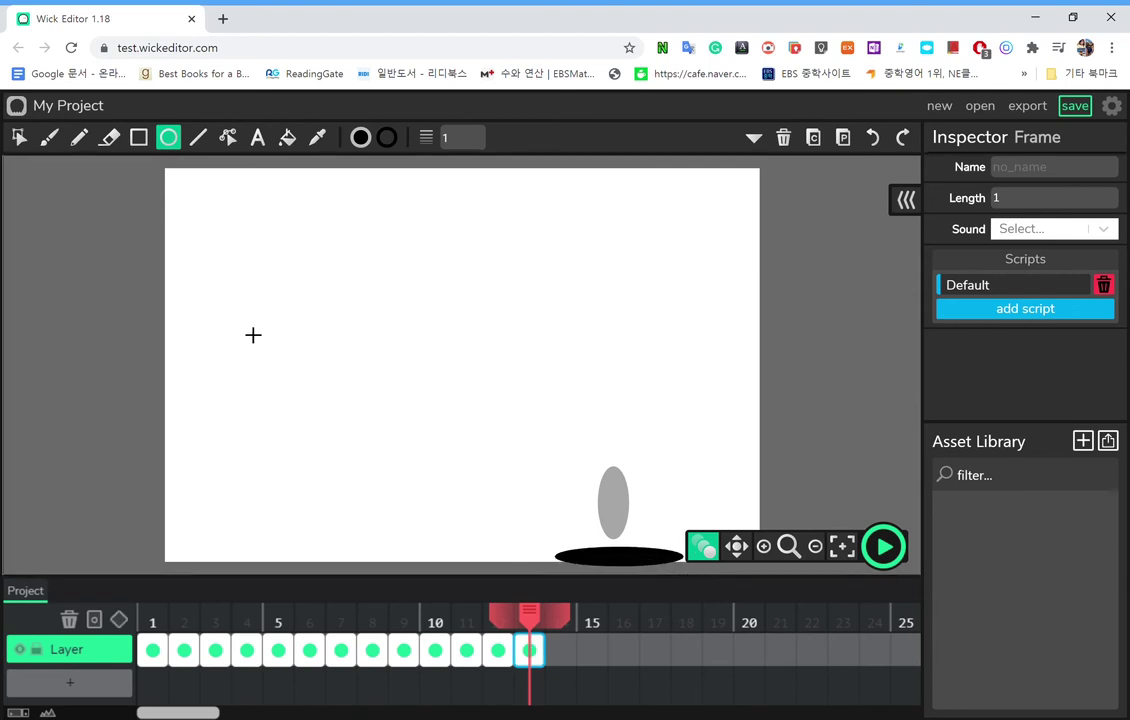
# Step: Leave the Ellipse tool and switch to the Select tool
pyautogui.click(228, 138)
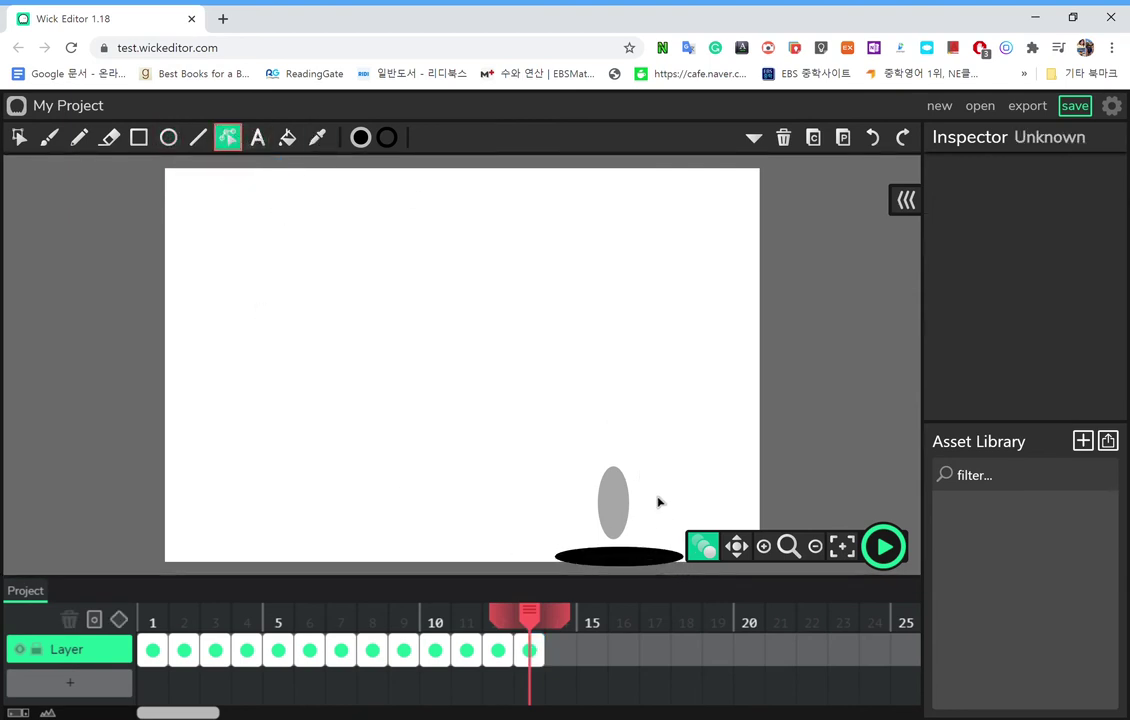
pyautogui.click(317, 138)
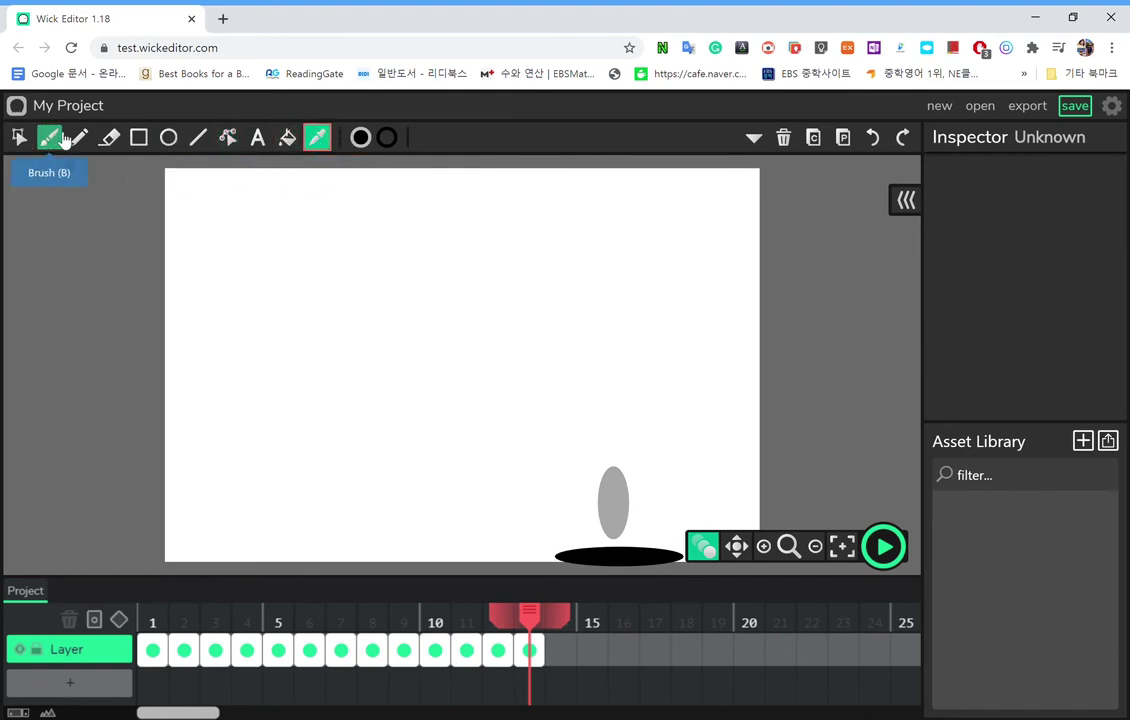
pyautogui.click(18, 138)
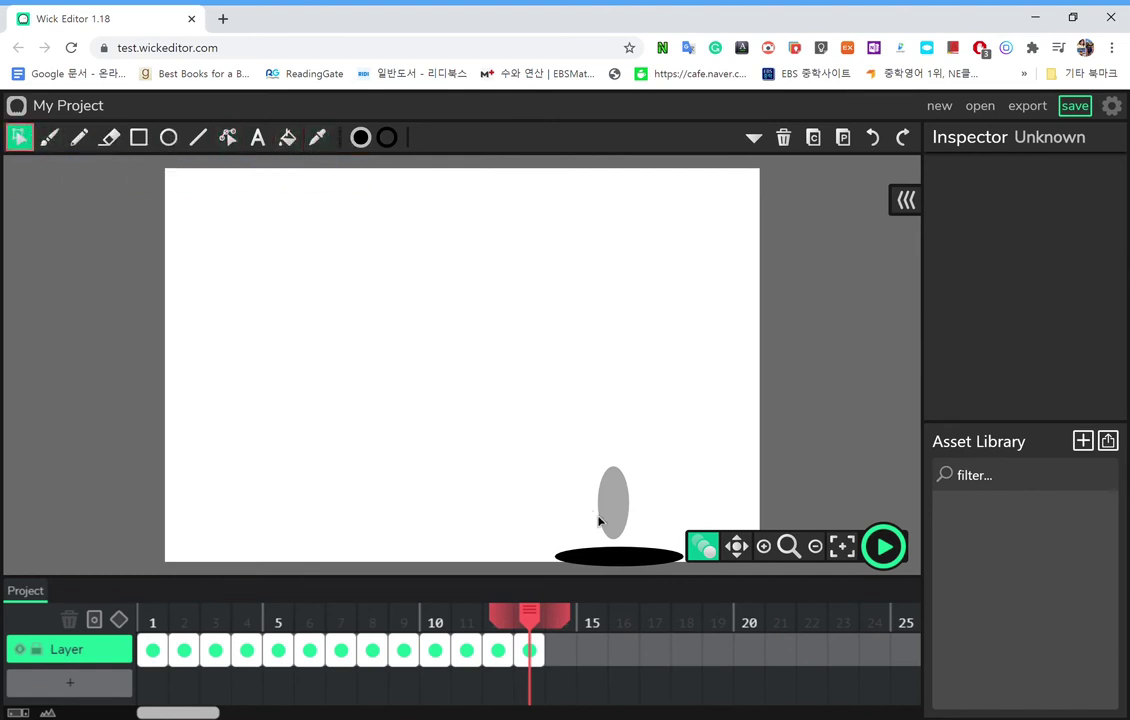
# Step: Stretch frame 13's ground ellipse to height 41.4 (scale 1.8) and nudge it up and right
pyautogui.click(640, 557)
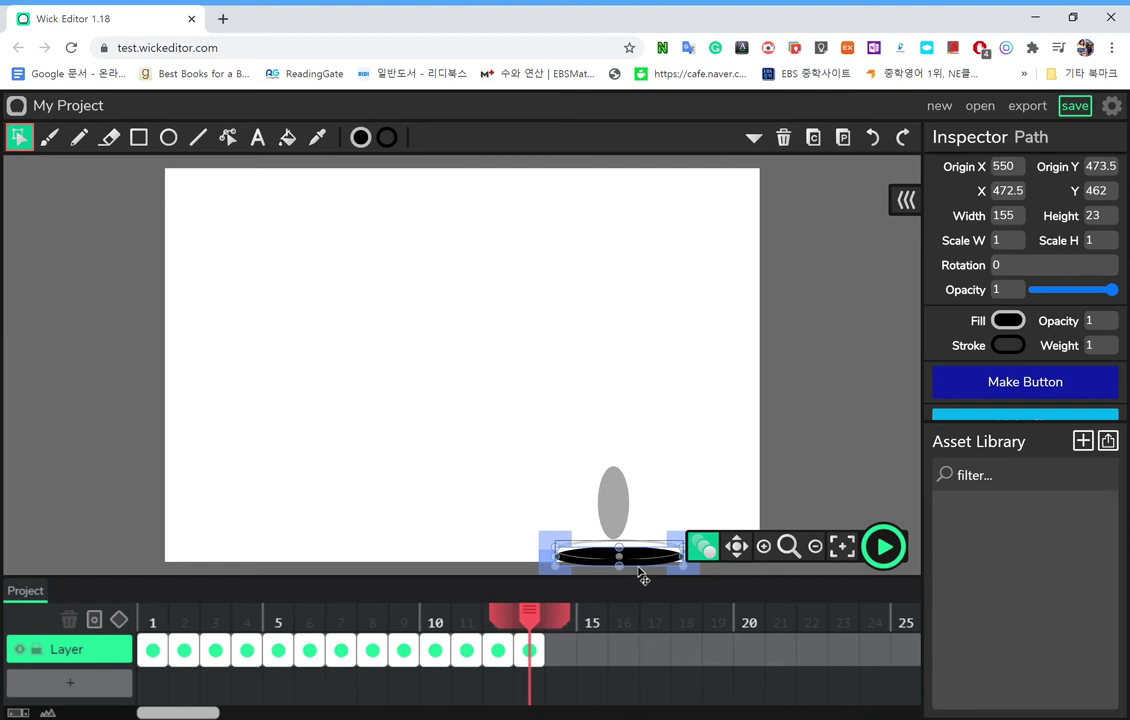
pyautogui.press('Right')
pyautogui.press('Right')
pyautogui.press('Up')
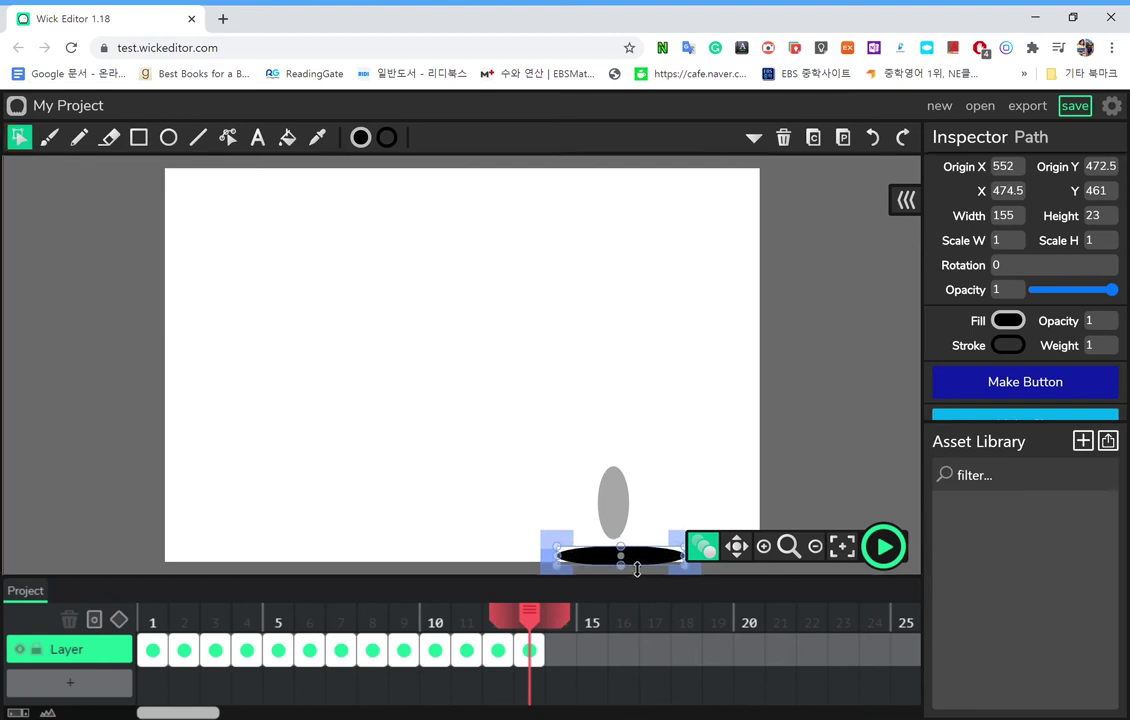
pyautogui.moveTo(646, 572); pyautogui.dragTo(638, 568)
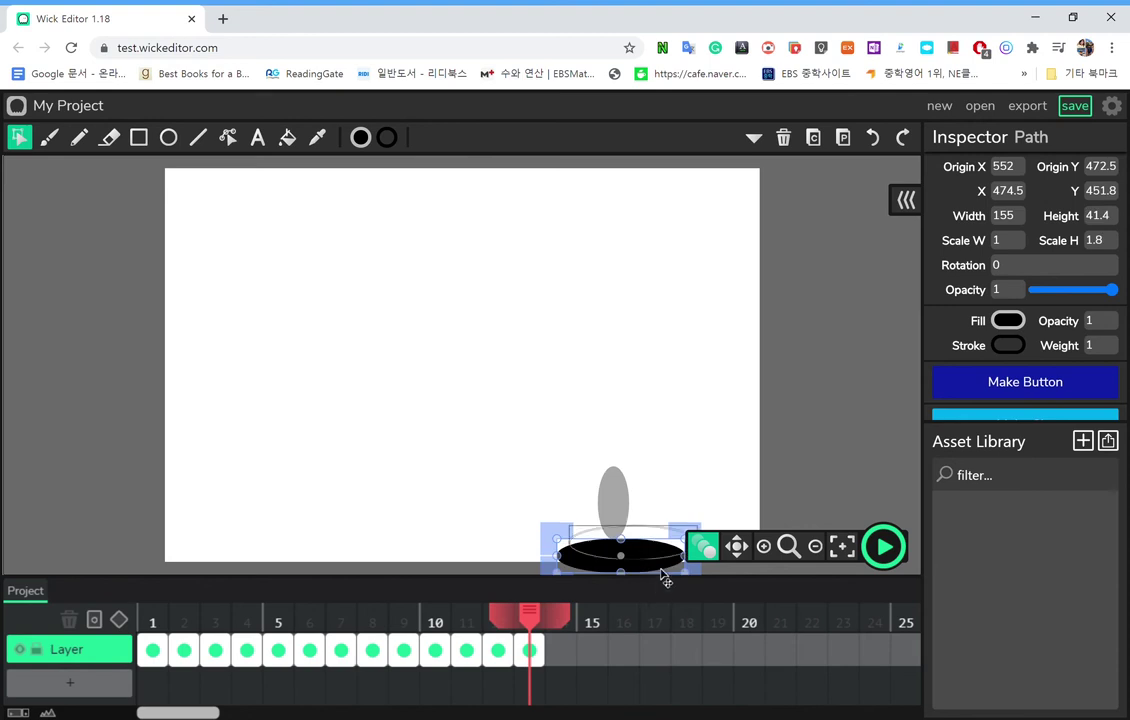
pyautogui.press('Right')
pyautogui.press('Right')
pyautogui.press('Right')
pyautogui.press('Right')
pyautogui.press('Right')
pyautogui.press('Right')
pyautogui.press('Up')
pyautogui.press('Up')
pyautogui.press('Up')
pyautogui.press('Up')
pyautogui.press('Up')
pyautogui.press('Up')
pyautogui.press('Up')
pyautogui.press('Up')
pyautogui.press('Up')
pyautogui.press('Up')
pyautogui.press('Up')
pyautogui.press('Up')
pyautogui.press('Up')
pyautogui.press('Up')
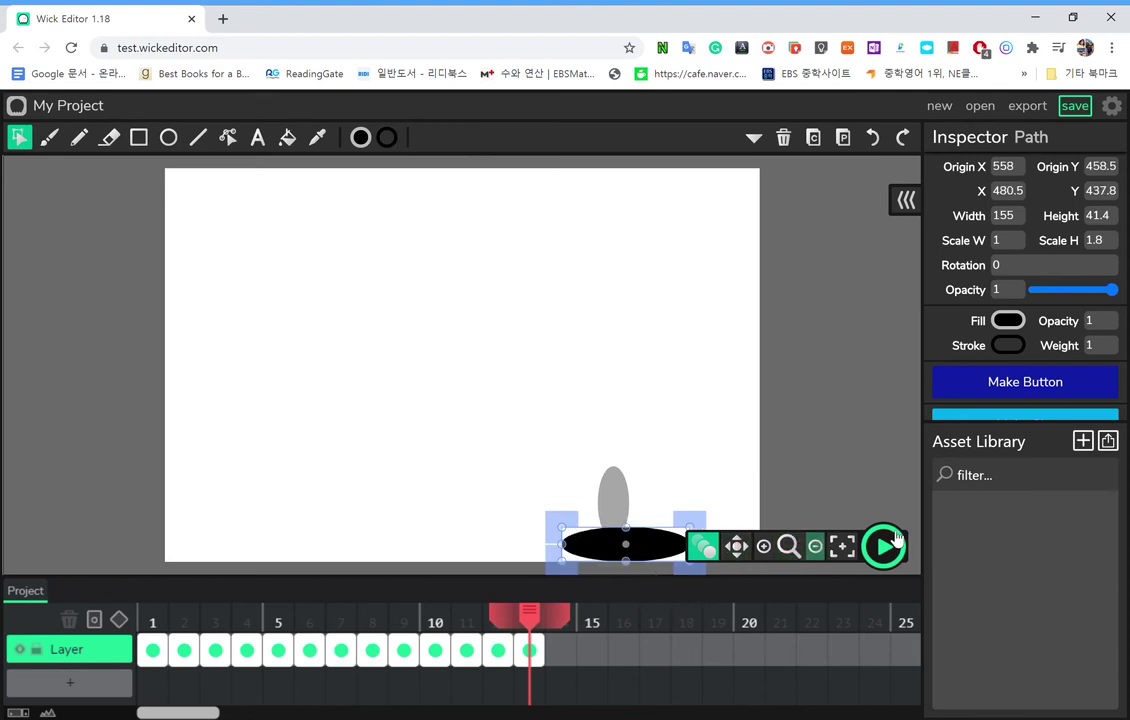
# Step: Preview the bounce animation and stop playback at frame 9
pyautogui.click(883, 547)
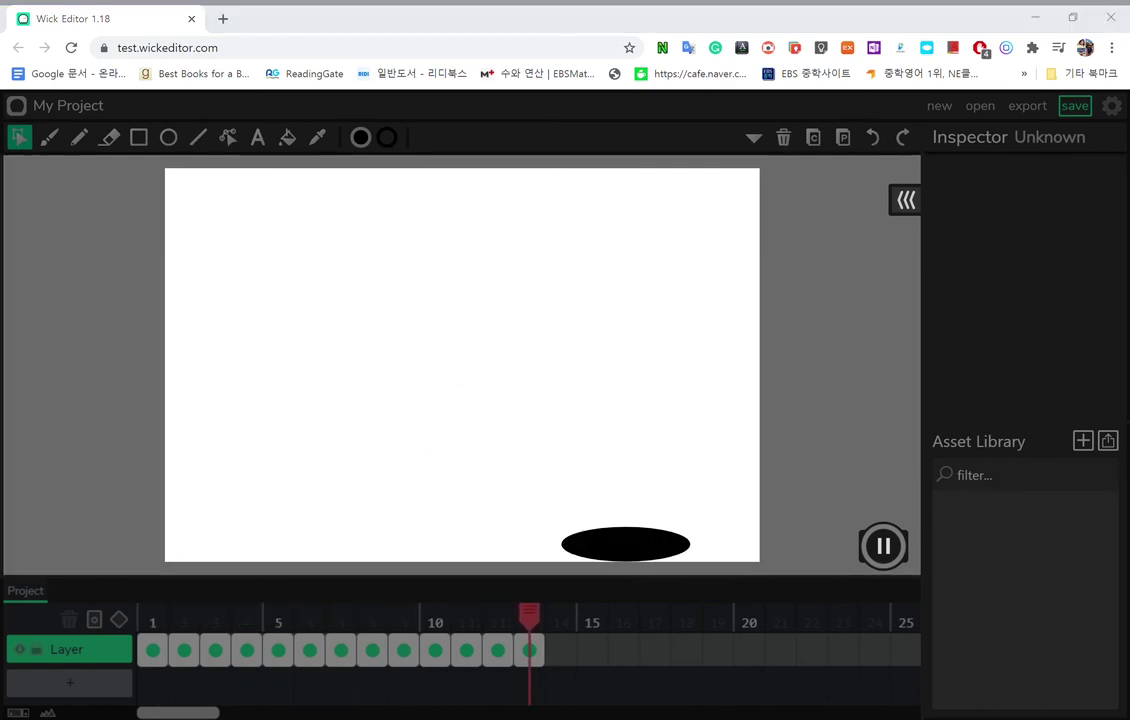
pyautogui.click(483, 453)
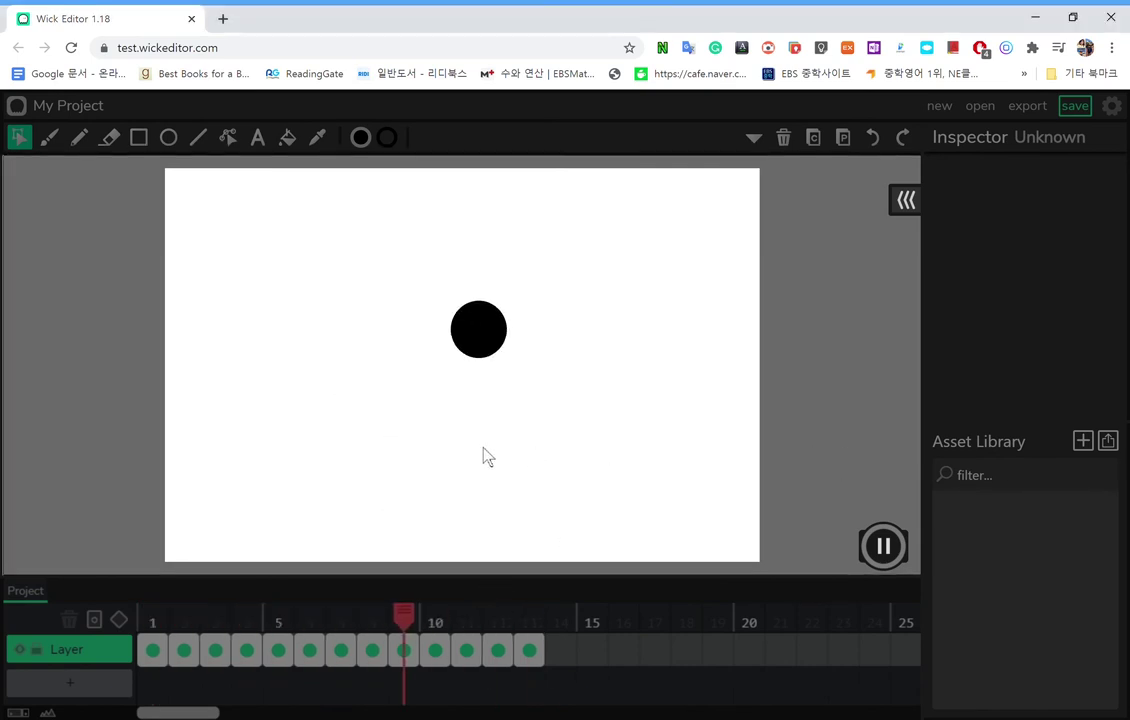
pyautogui.click(904, 556)
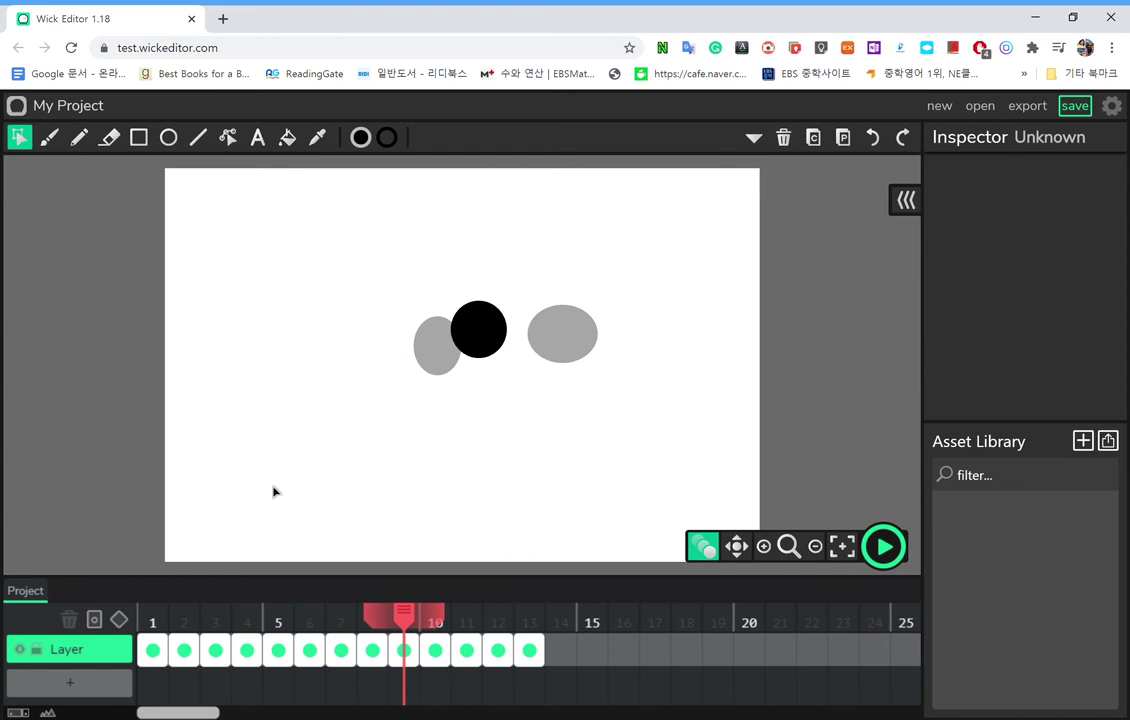
pyautogui.moveTo(247, 446); pyautogui.dragTo(621, 545)
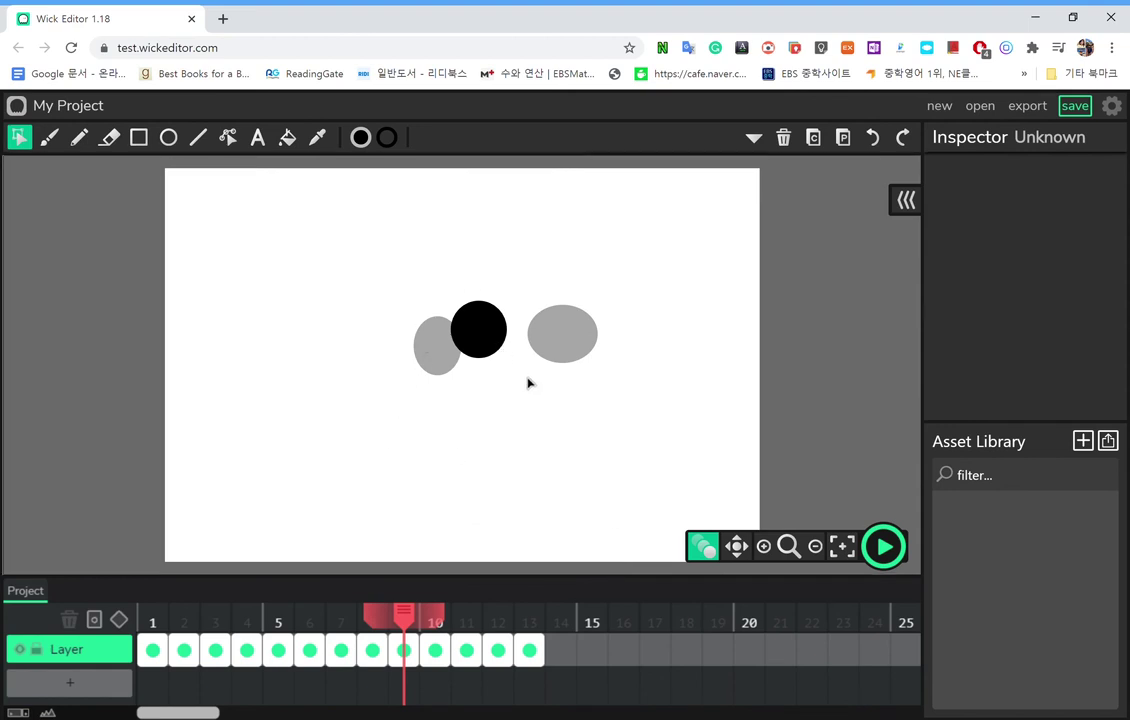
pyautogui.click(460, 345)
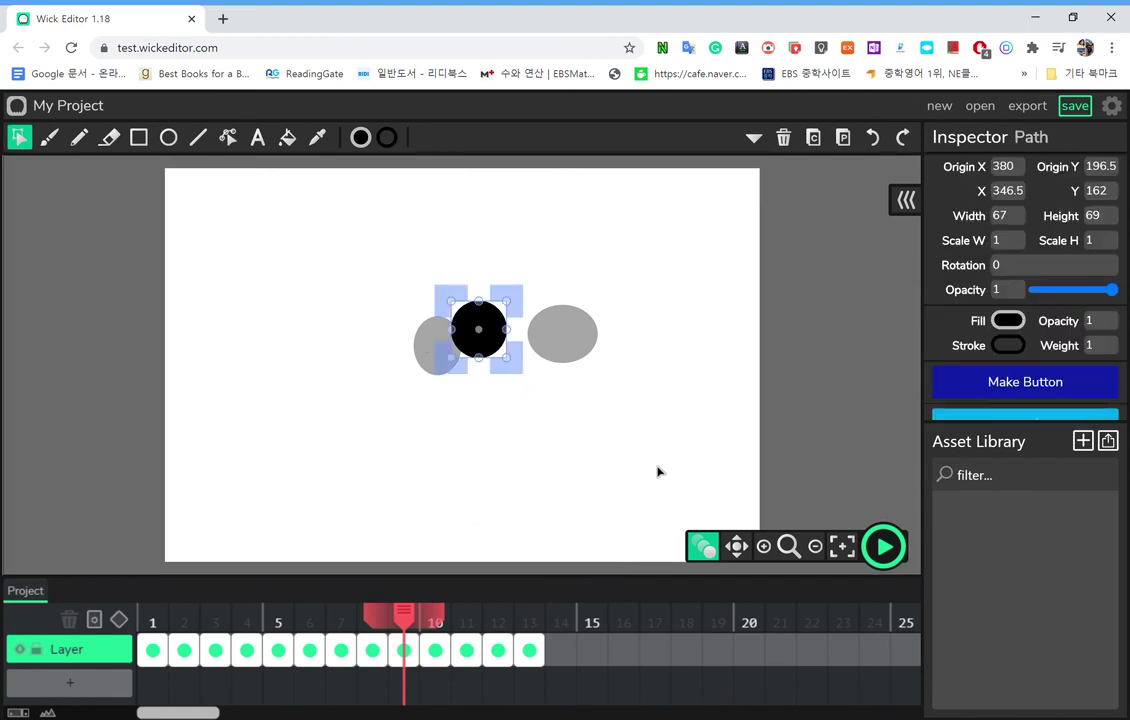
pyautogui.click(657, 466)
pyautogui.click(460, 335)
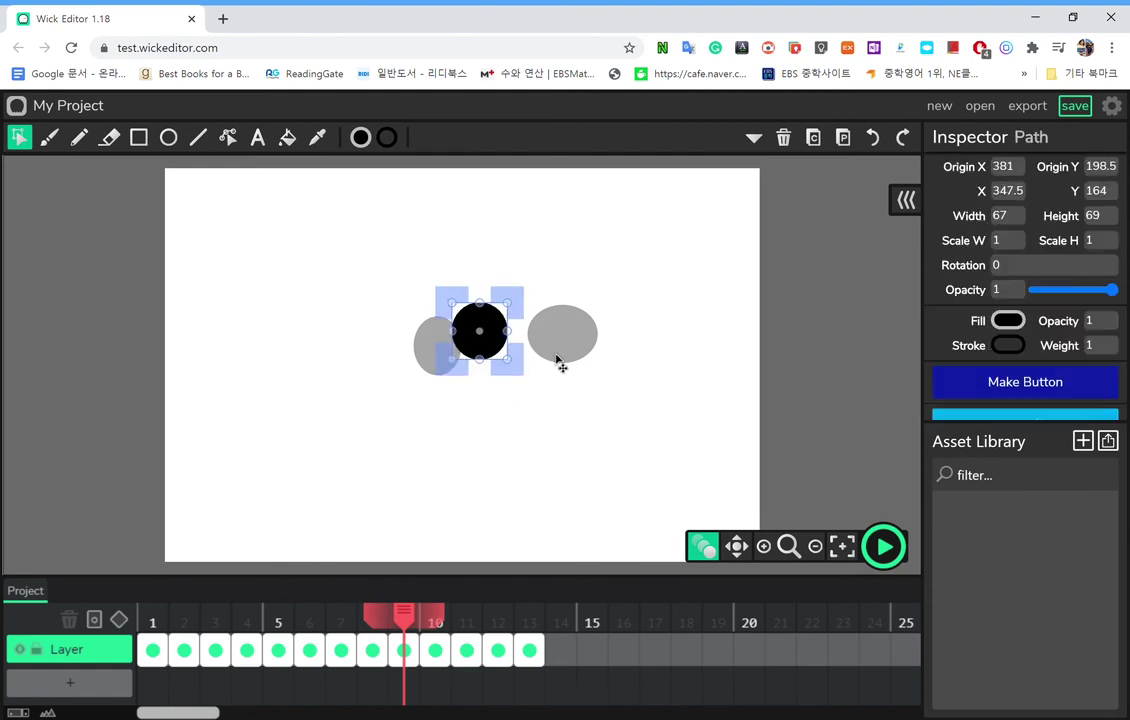
pyautogui.click(1059, 390)
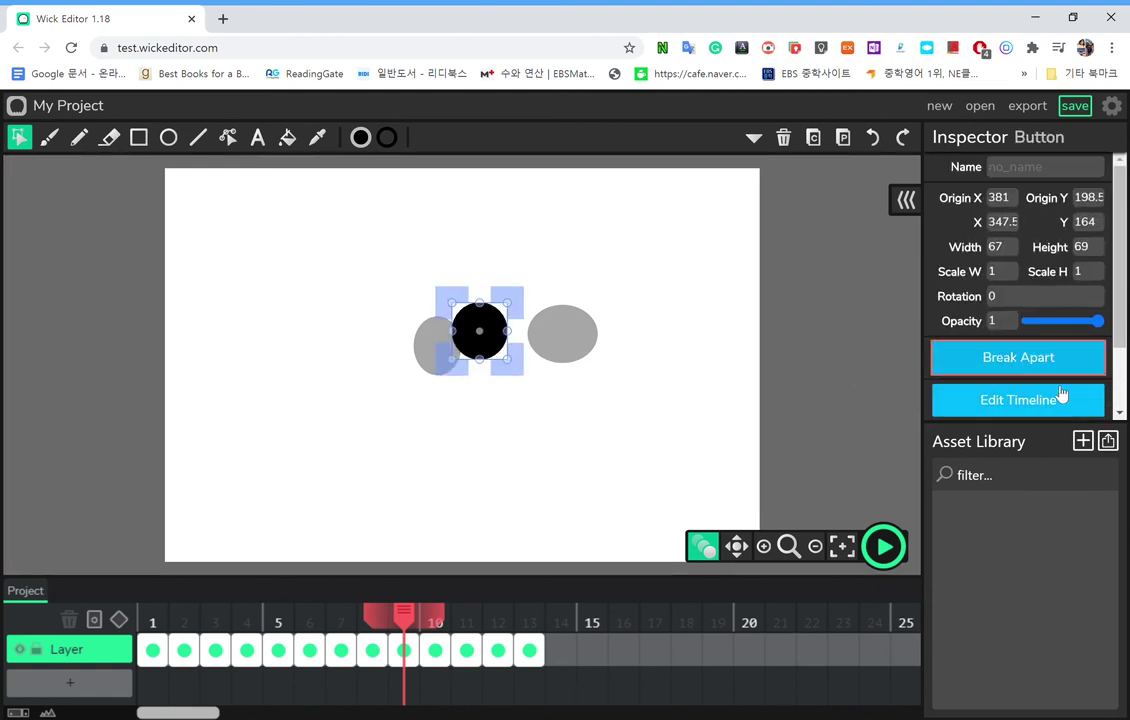
pyautogui.click(1061, 373)
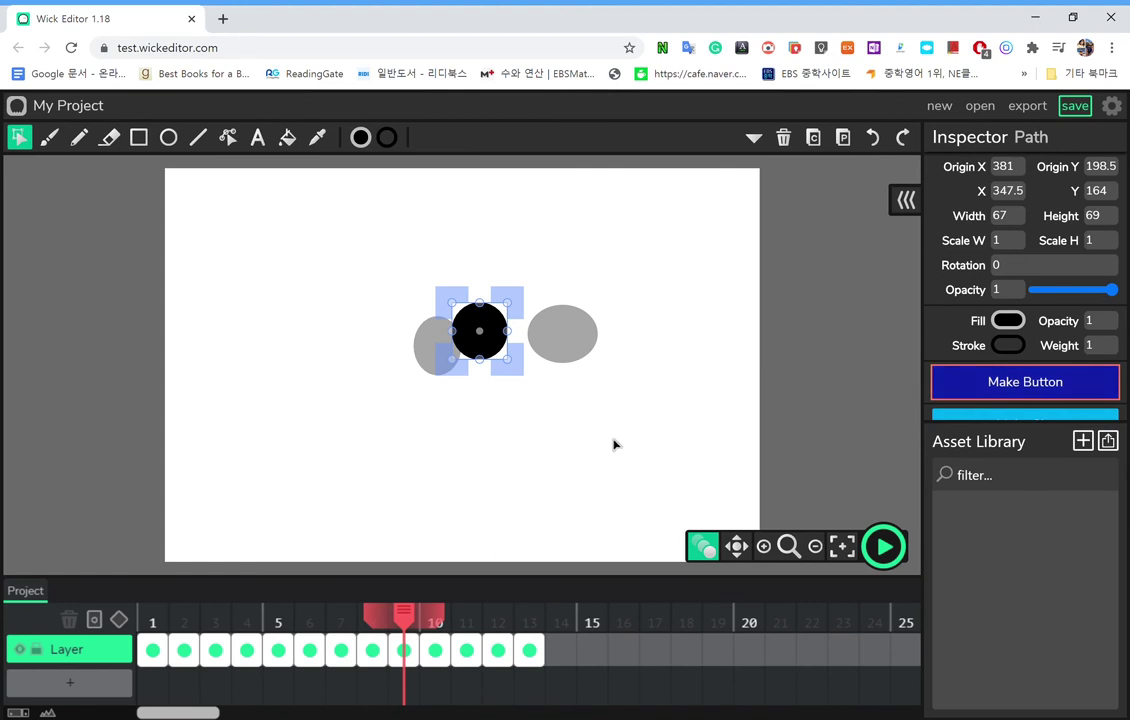
pyautogui.click(573, 435)
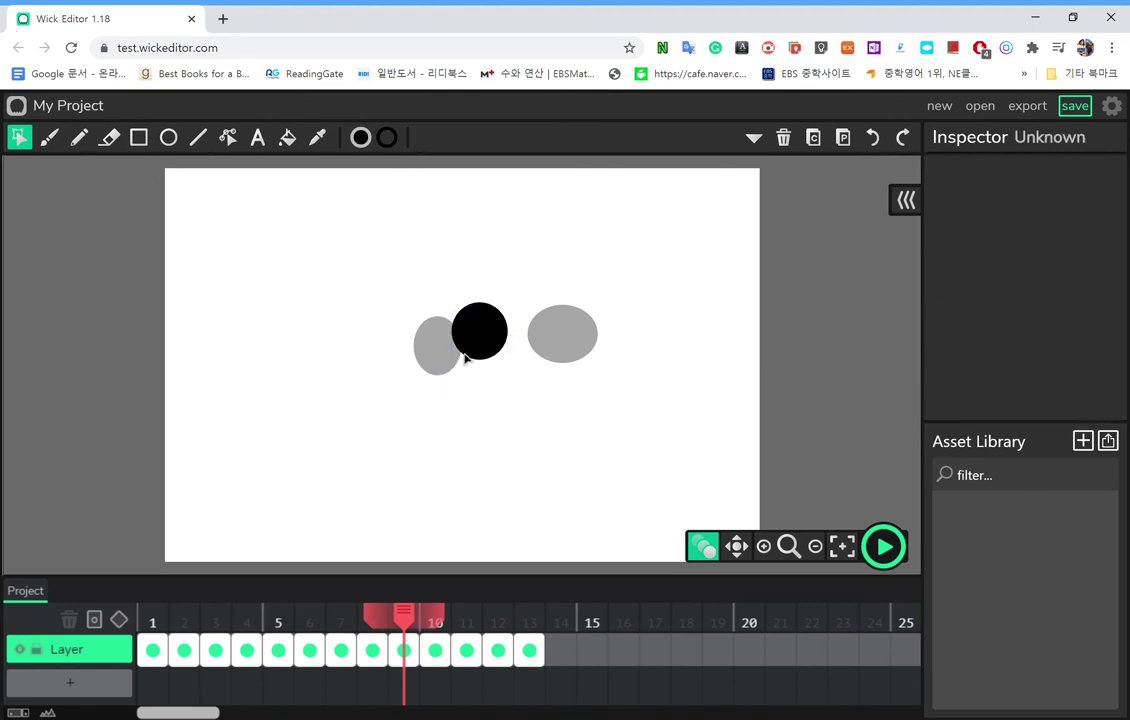
pyautogui.scroll(-2, 553, 276)
# Step: Zoom the canvas in and out, ending slightly zoomed out with a grey margin
pyautogui.scroll(-4, 580, 386)
pyautogui.scroll(8, 567, 393)
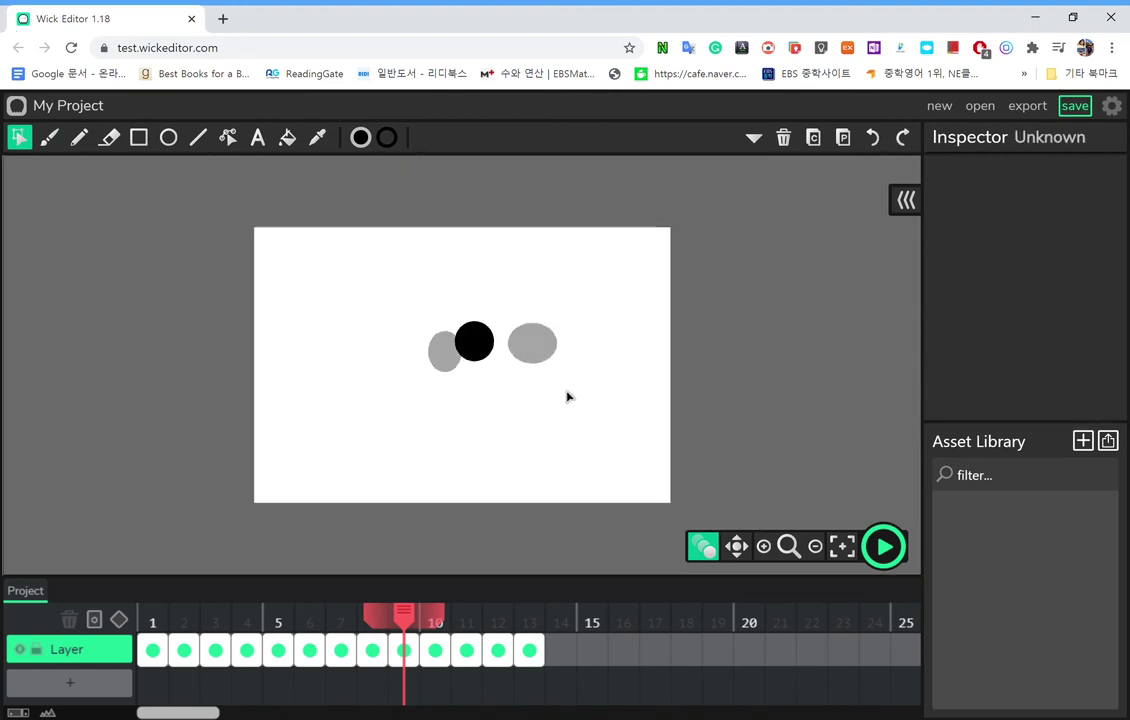
pyautogui.scroll(5, 565, 348)
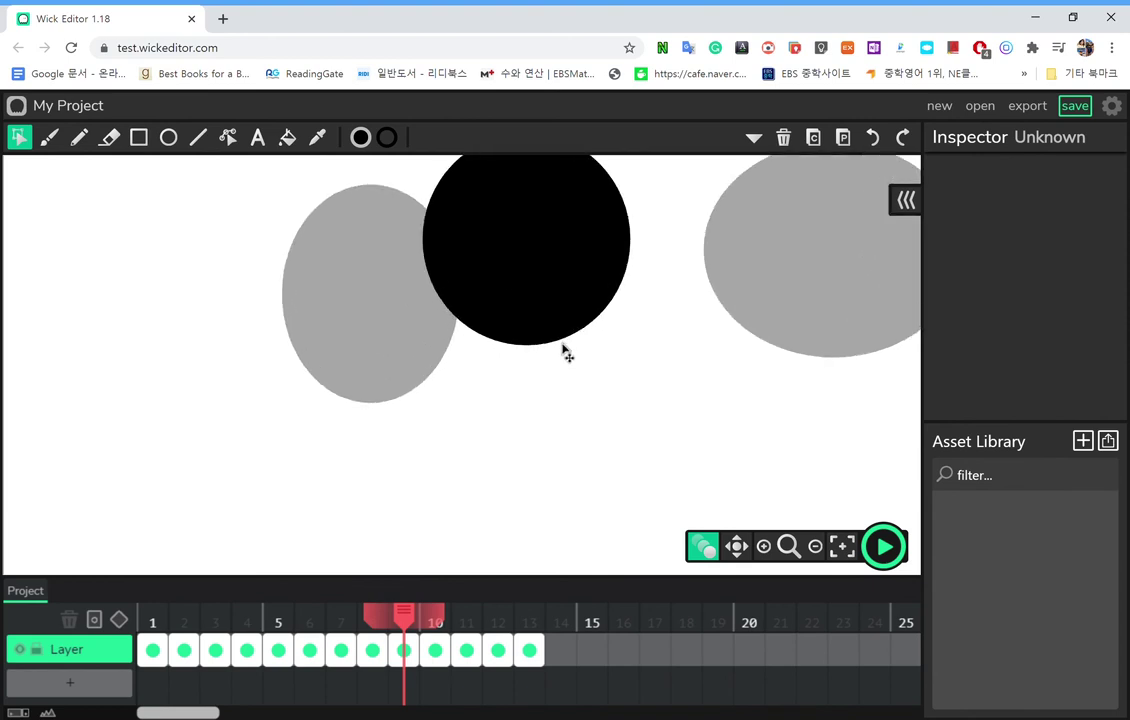
pyautogui.scroll(-3, 566, 350)
pyautogui.scroll(-3, 565, 348)
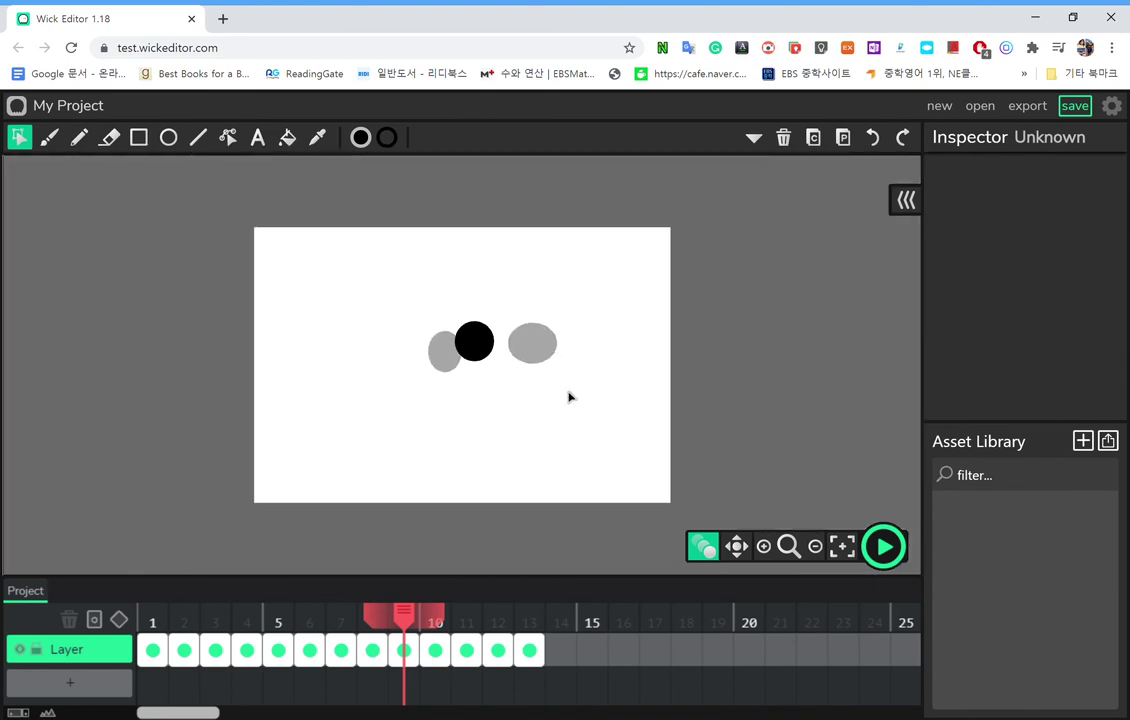
pyautogui.scroll(1, 570, 397)
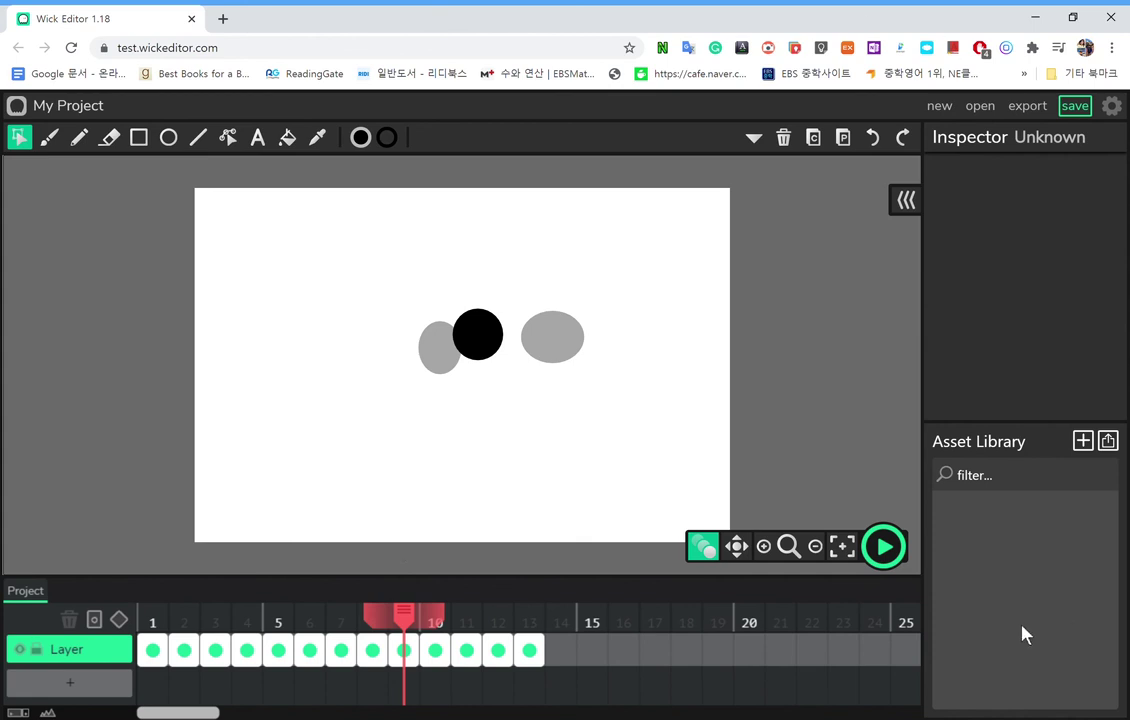
# Step: Show frame 13 with the flattened ellipse, touch its Name field, then deselect
pyautogui.click(530, 655)
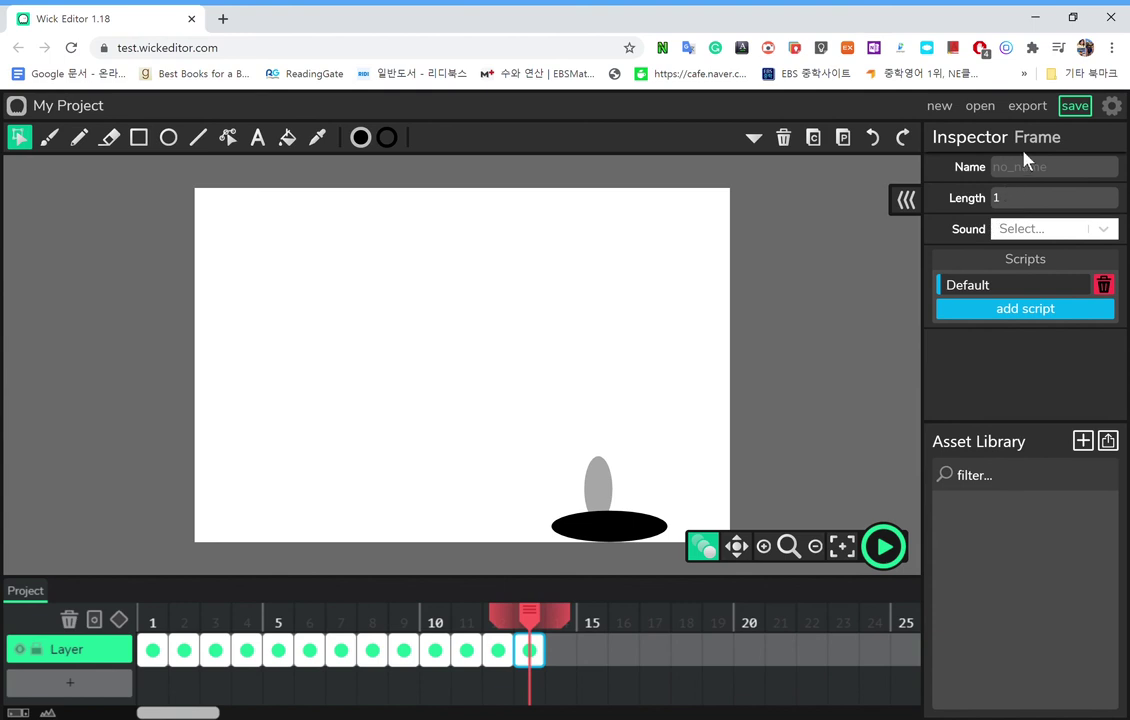
pyautogui.click(990, 162)
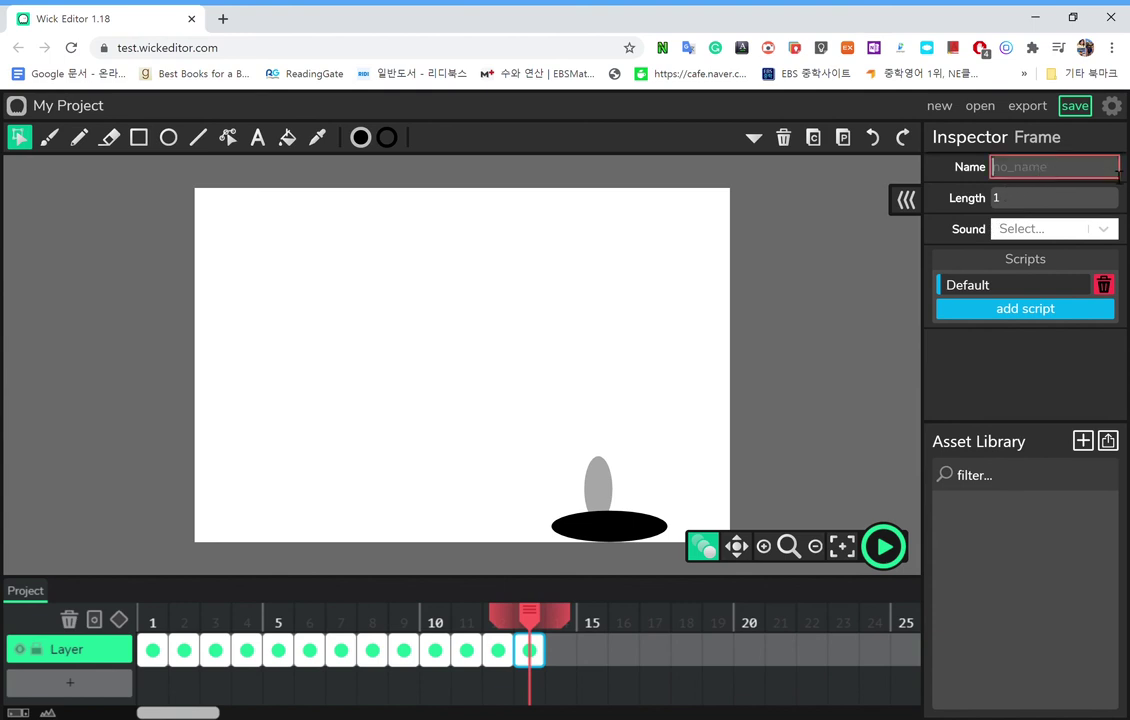
pyautogui.click(812, 471)
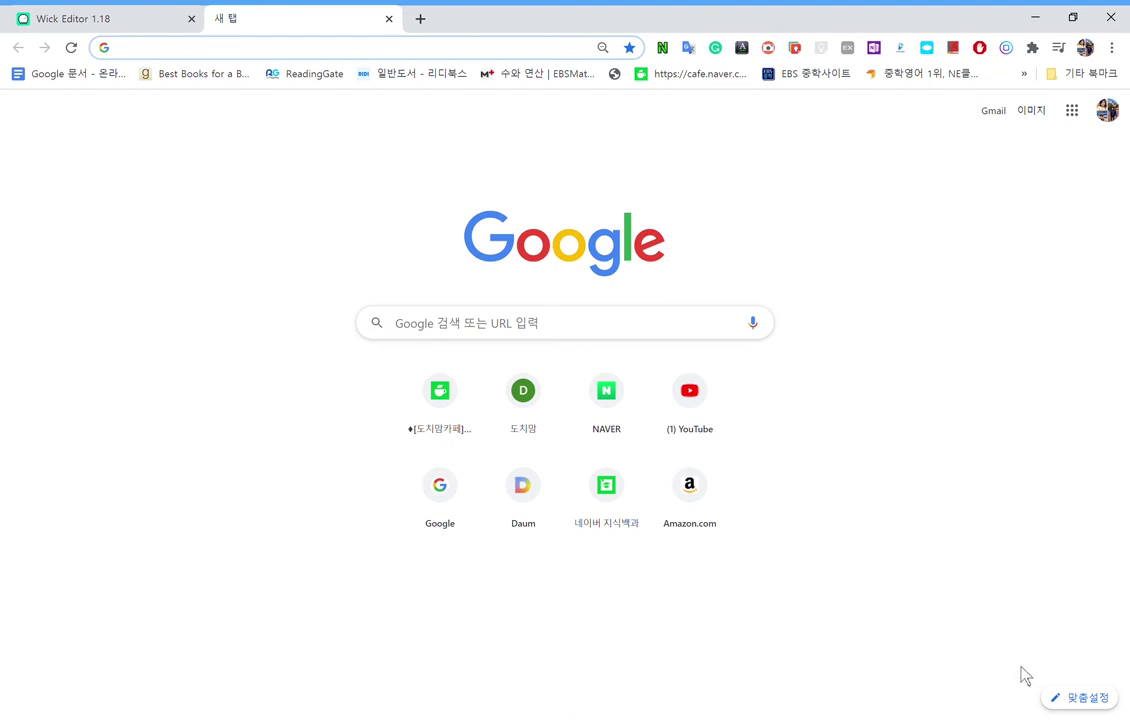
# Step: Set Chrome's new tab background to the Pride rainbow snake image, then return to Wick Editor
pyautogui.click(1067, 704)
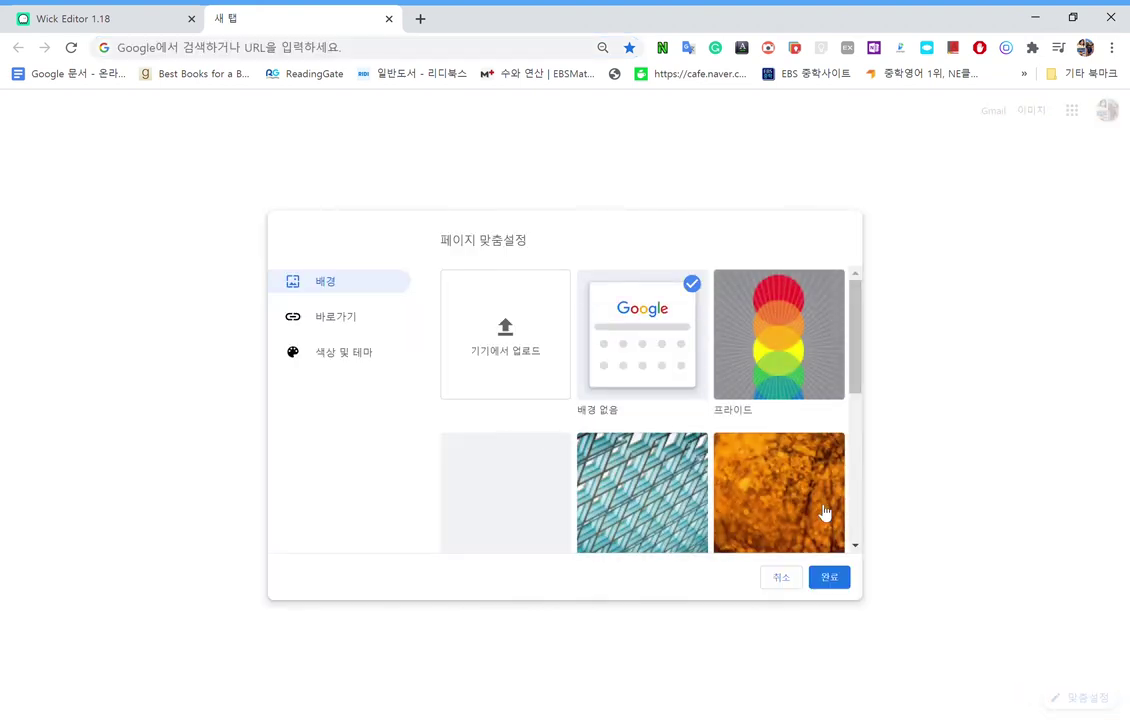
pyautogui.click(797, 327)
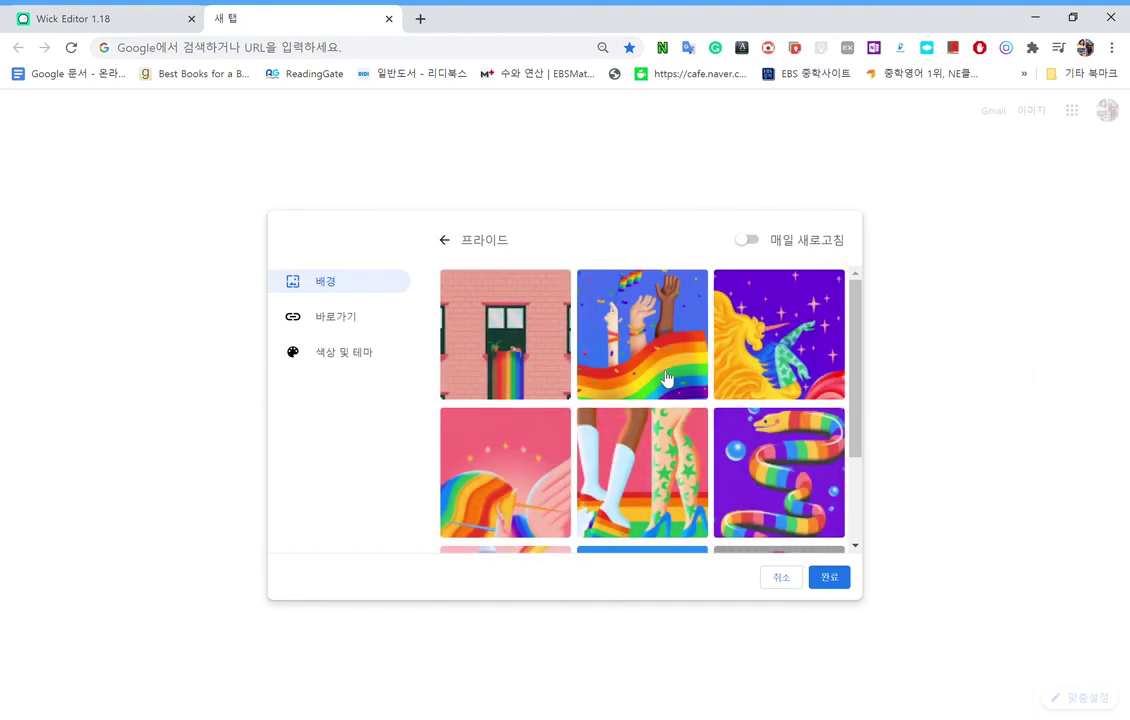
pyautogui.click(748, 462)
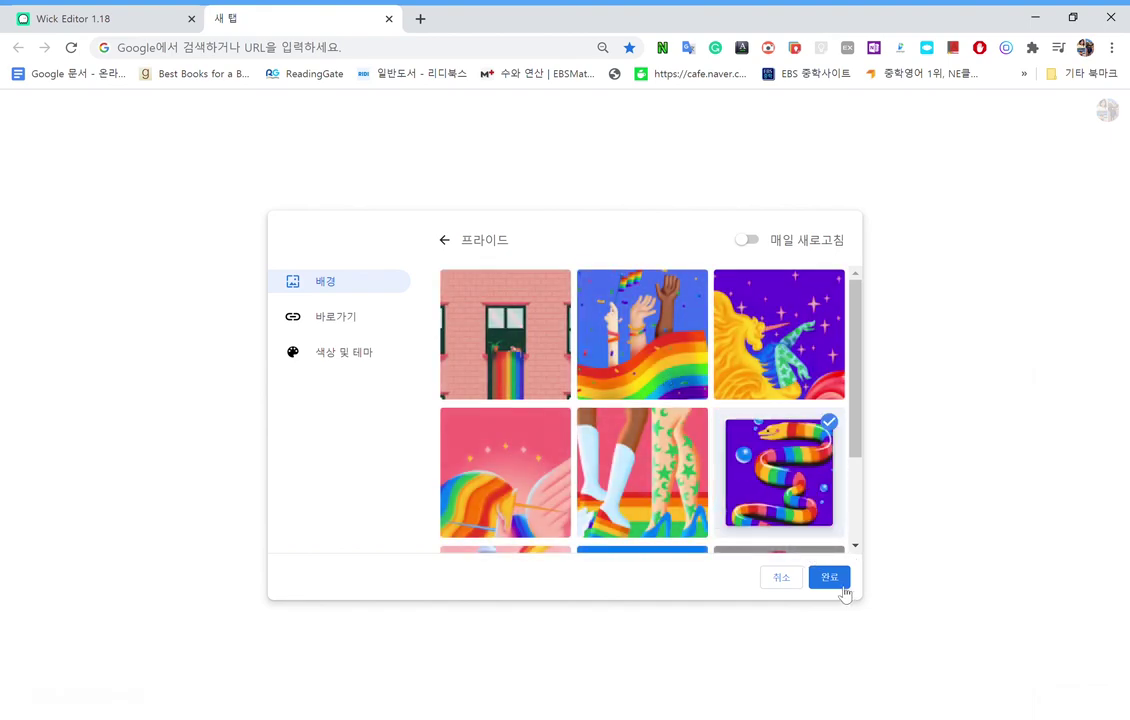
pyautogui.click(831, 579)
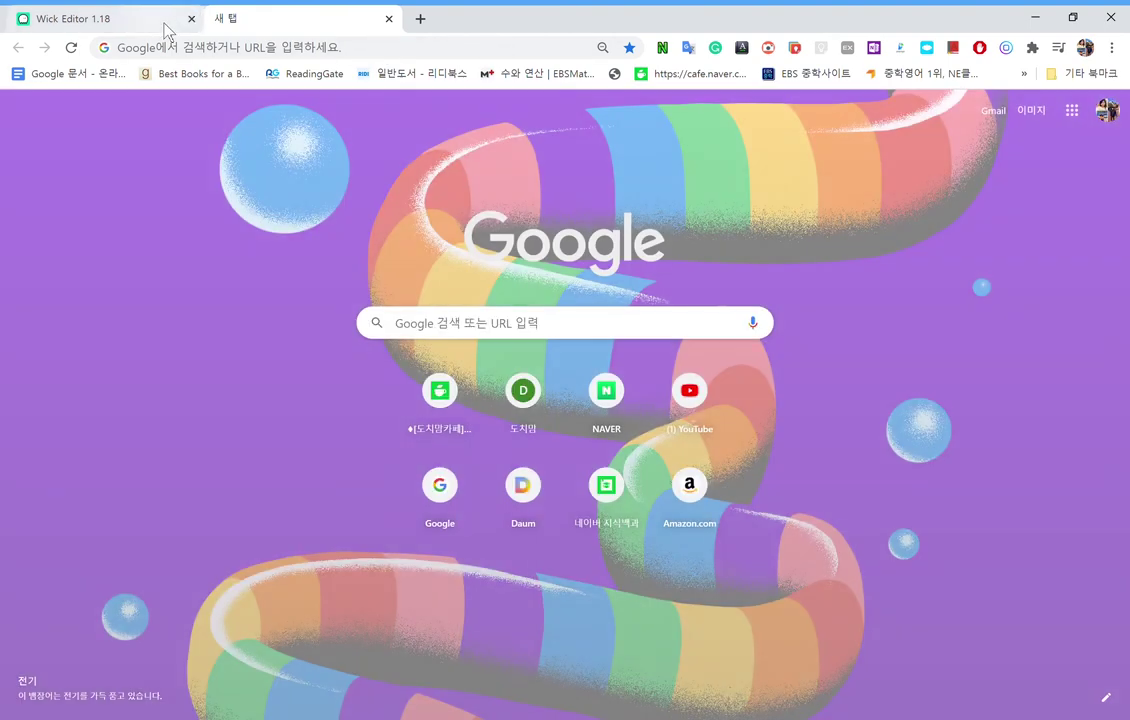
pyautogui.click(150, 25)
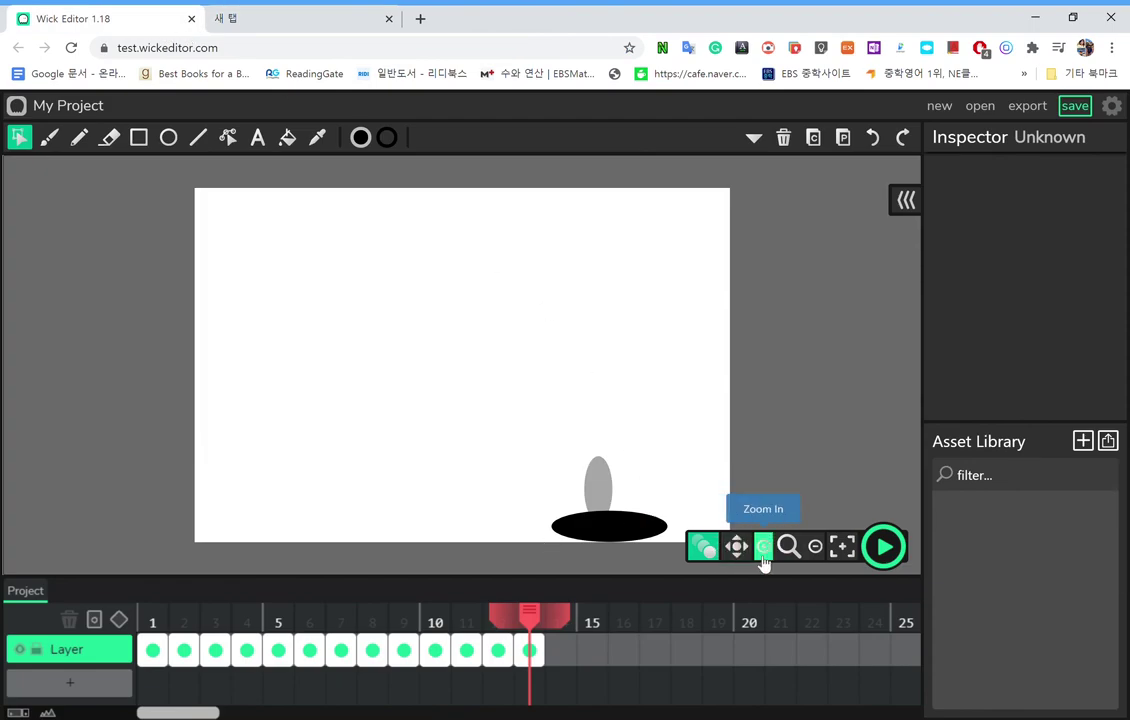
# Step: Recenter the stage on the flattened ball, then zoom in two steps and back out two
pyautogui.click(843, 547)
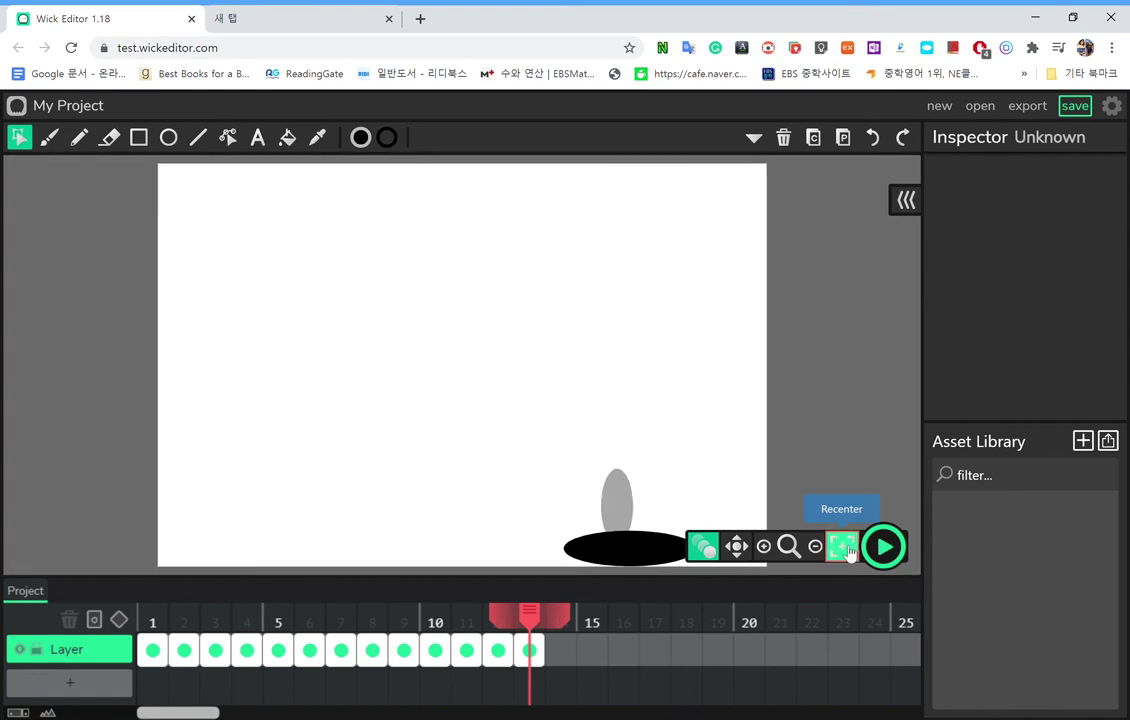
pyautogui.click(789, 547)
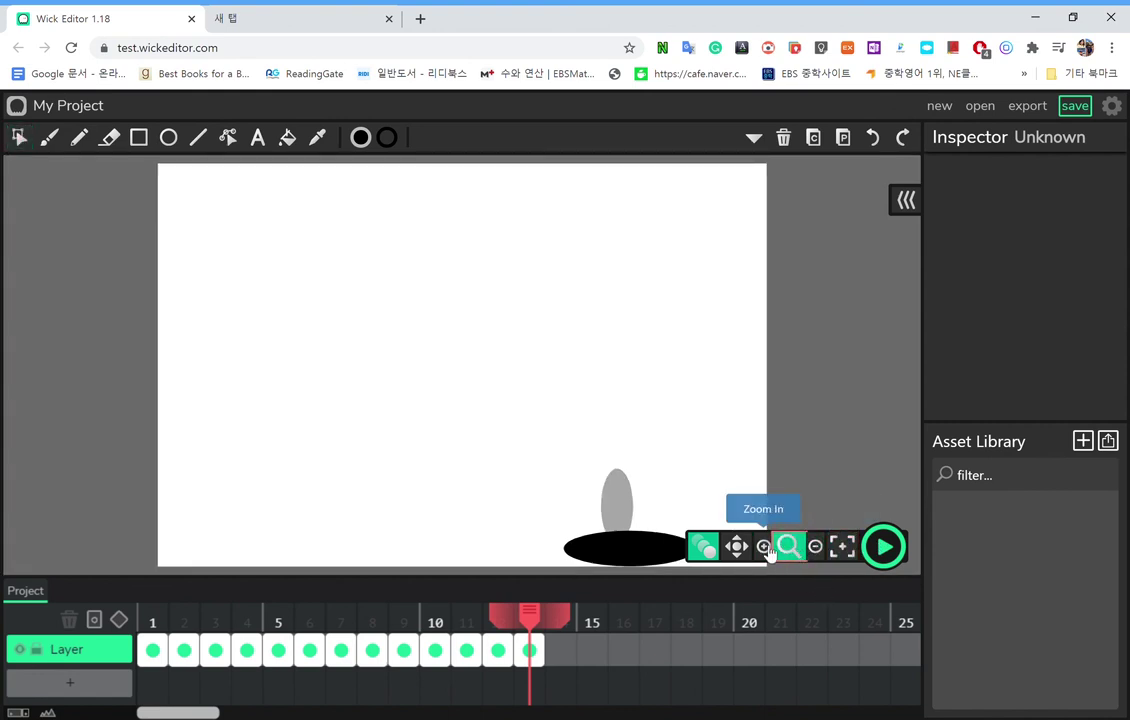
pyautogui.click(766, 550)
pyautogui.click(766, 550)
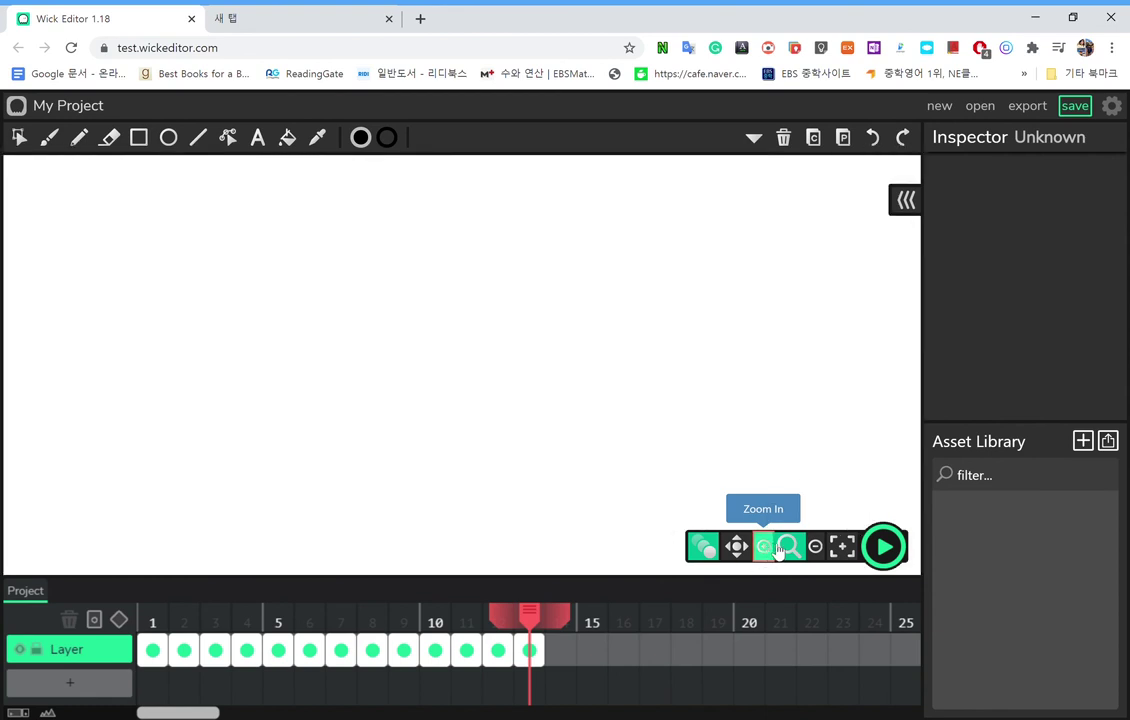
pyautogui.click(822, 550)
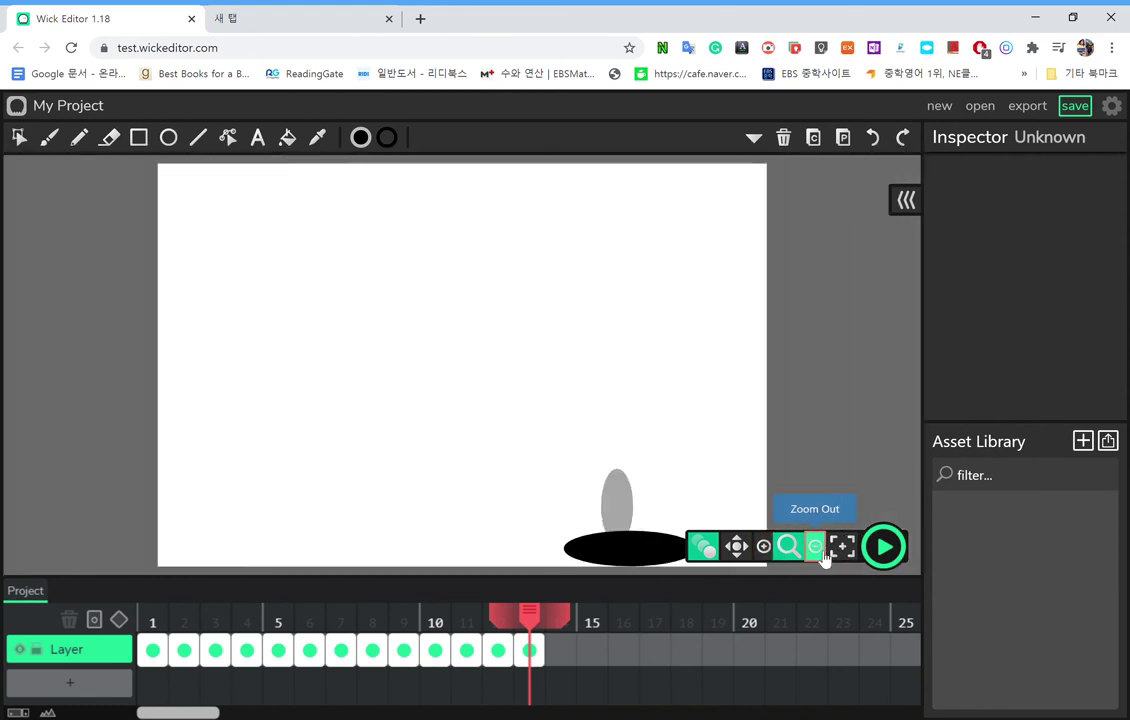
pyautogui.click(815, 546)
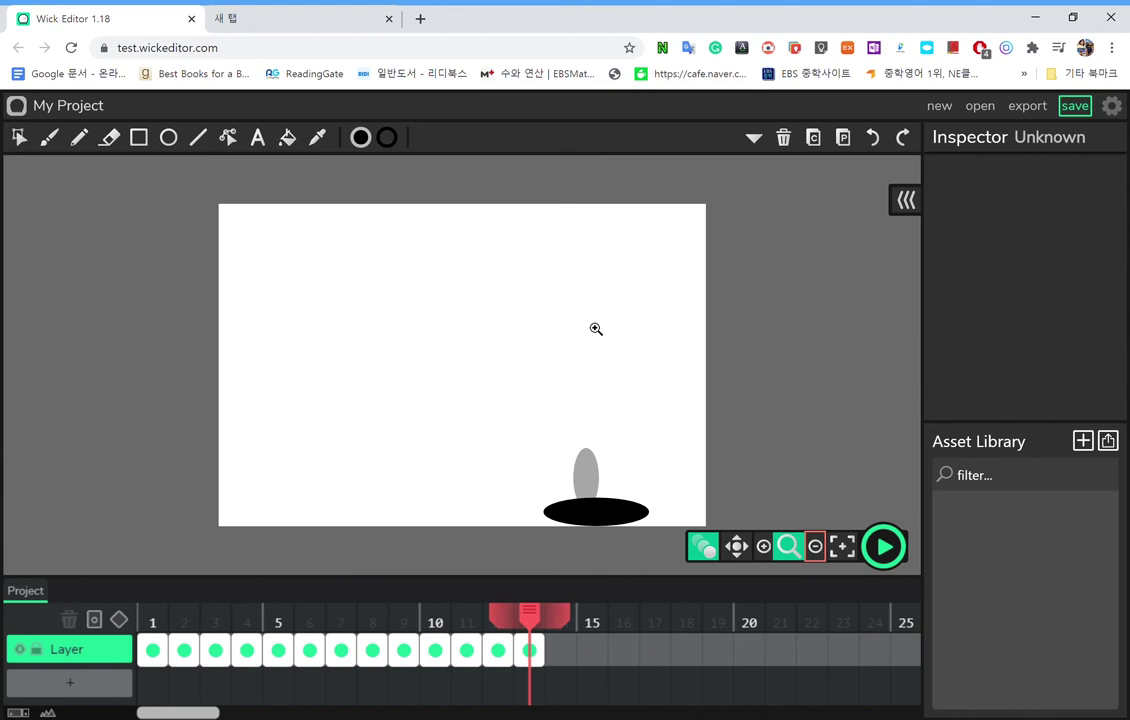